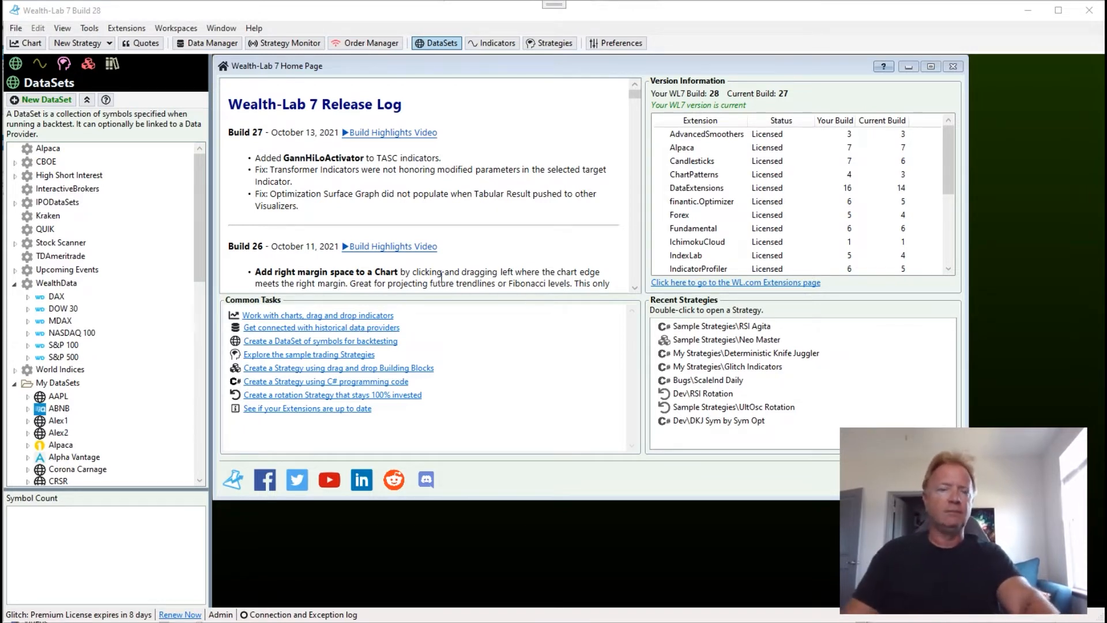
Open the Neo Master sample strategy and view its saved Preferred Values.
click(728, 340)
double_click(727, 340)
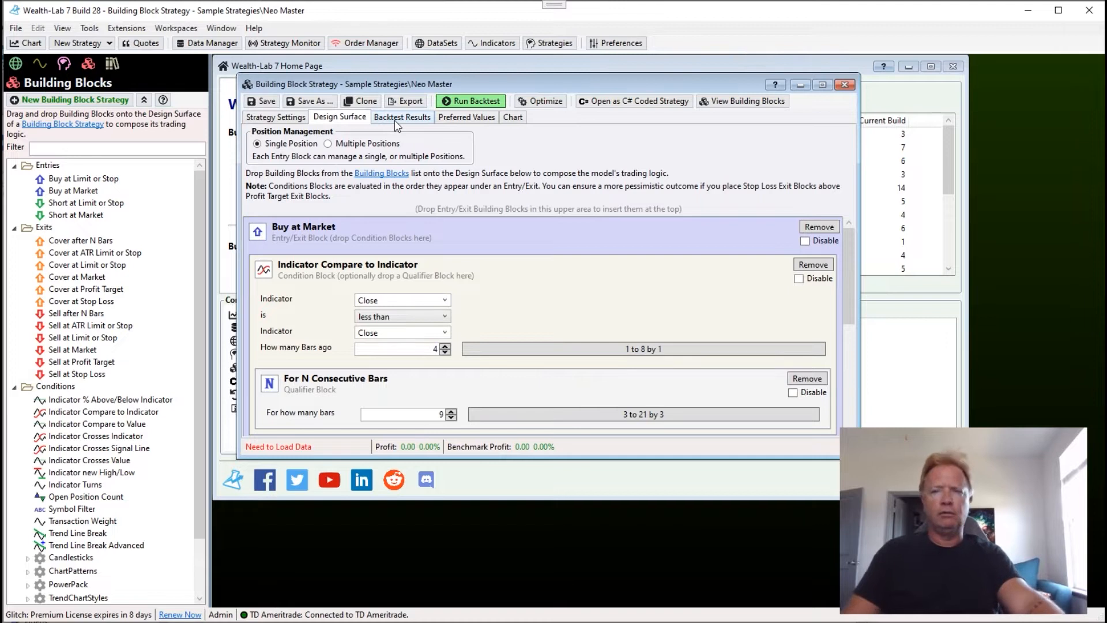
click(471, 116)
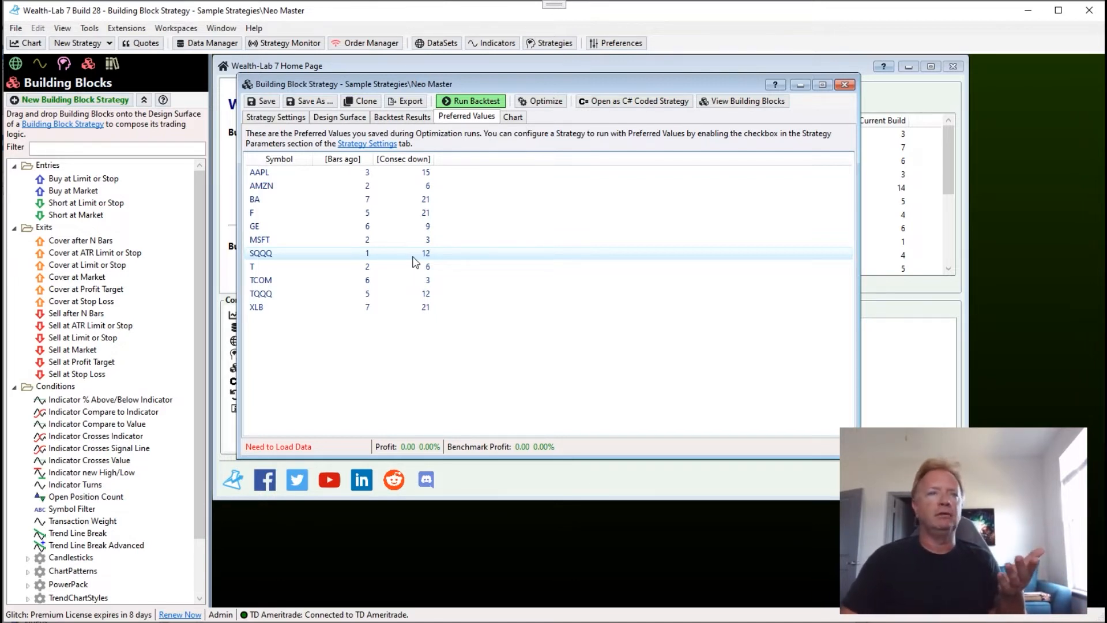
Open the strategy's optimization settings in Symbol by Symbol mode.
click(544, 102)
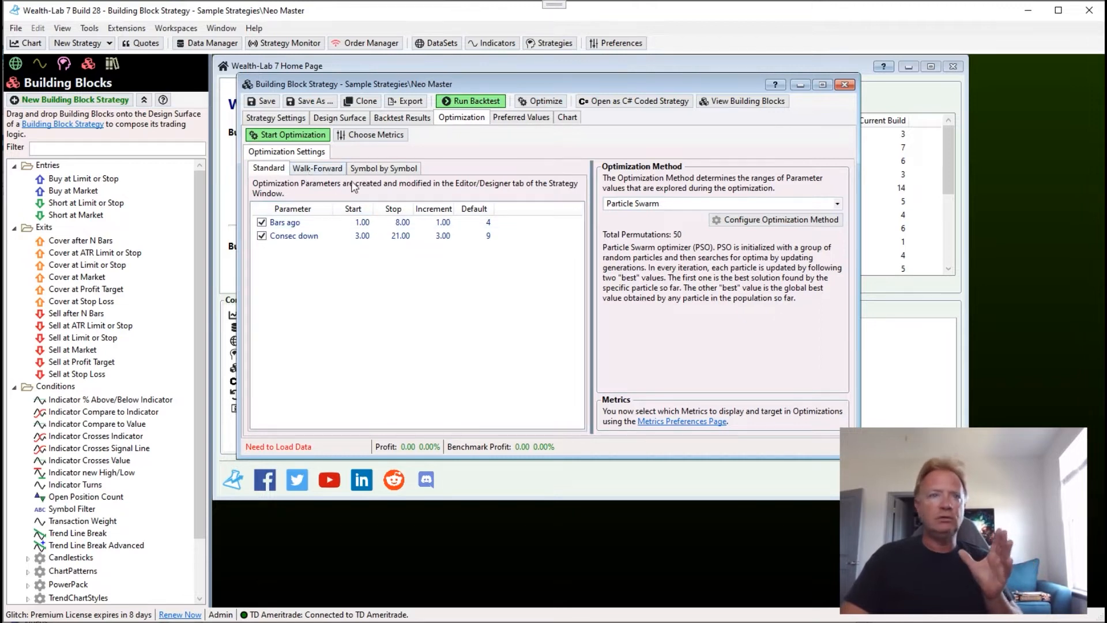
click(387, 172)
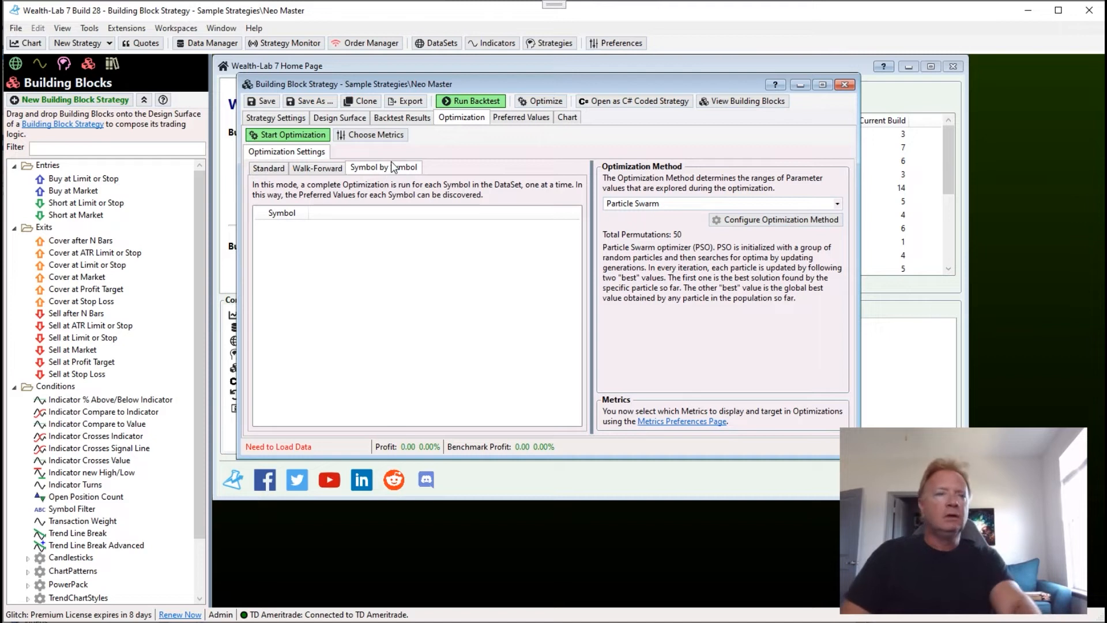
Check the strategy's backtest data settings and examine which symbols the Yahoo Data DataSet contains.
click(275, 118)
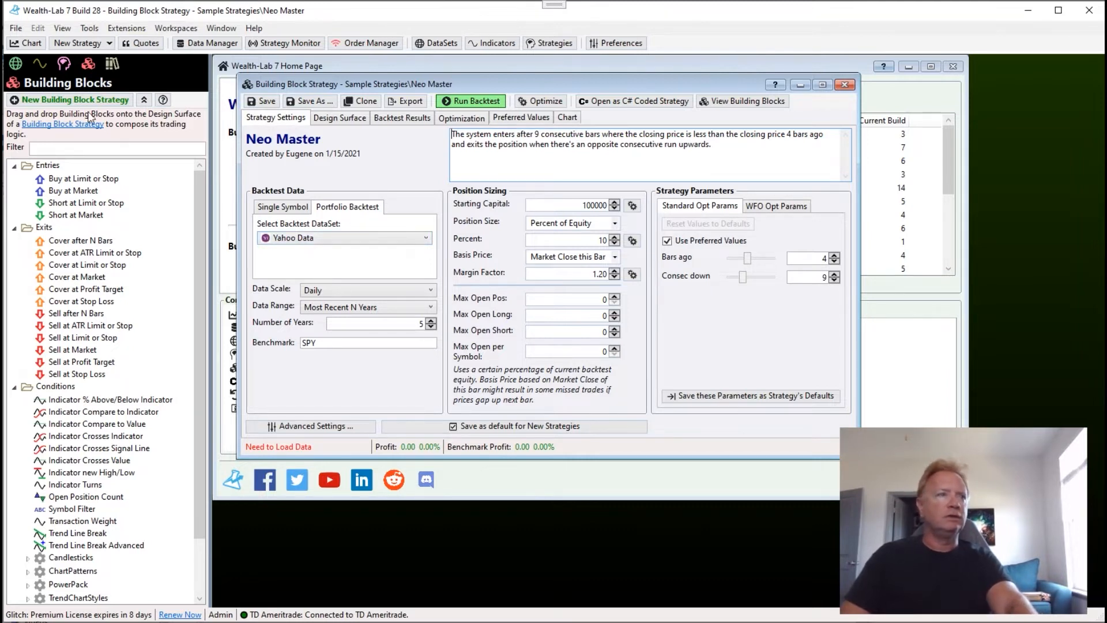
click(15, 64)
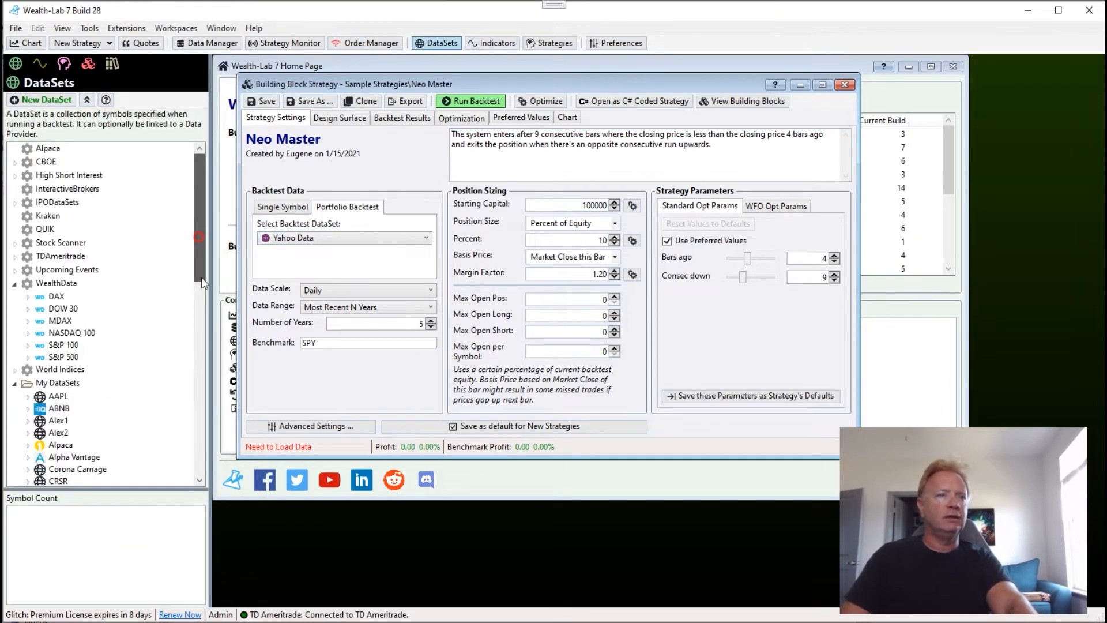
drag(199, 252, 199, 444)
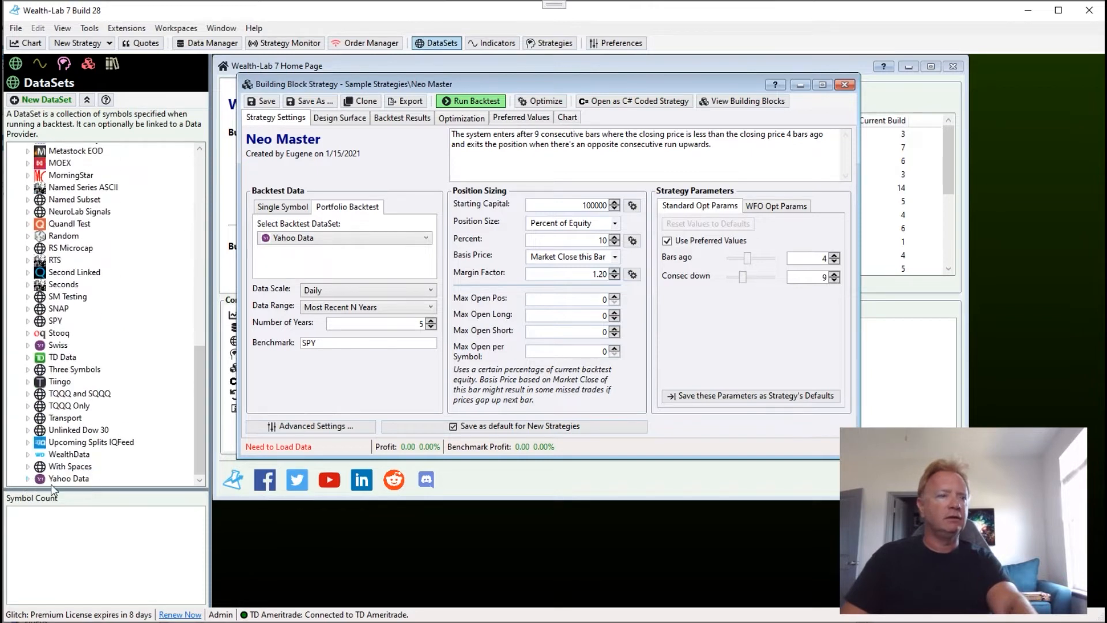
double_click(35, 479)
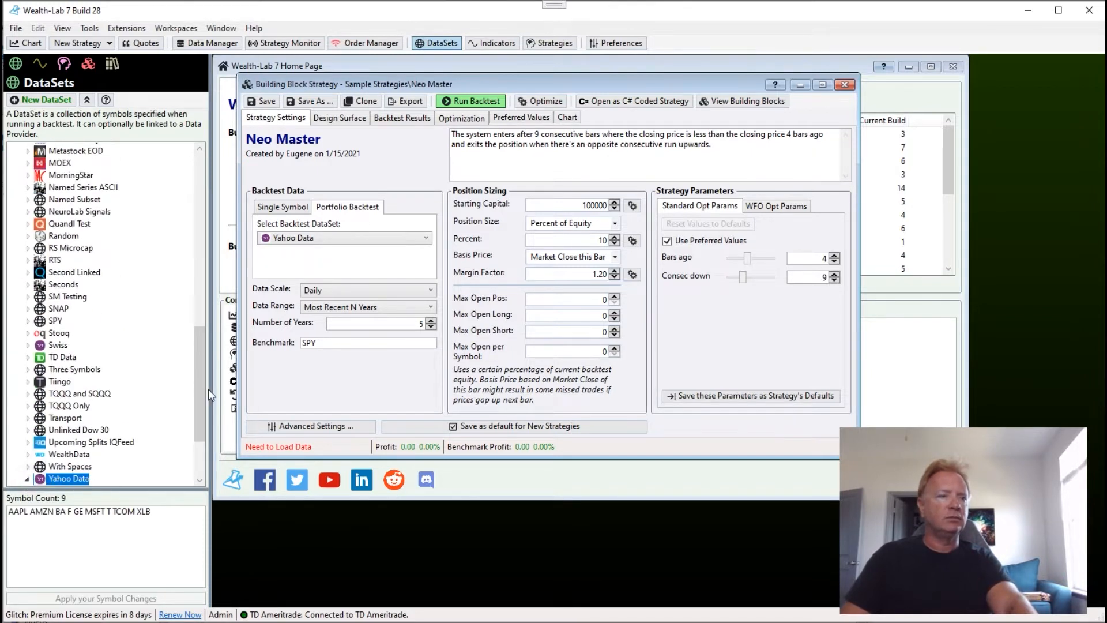
scroll(196, 442, down, 3)
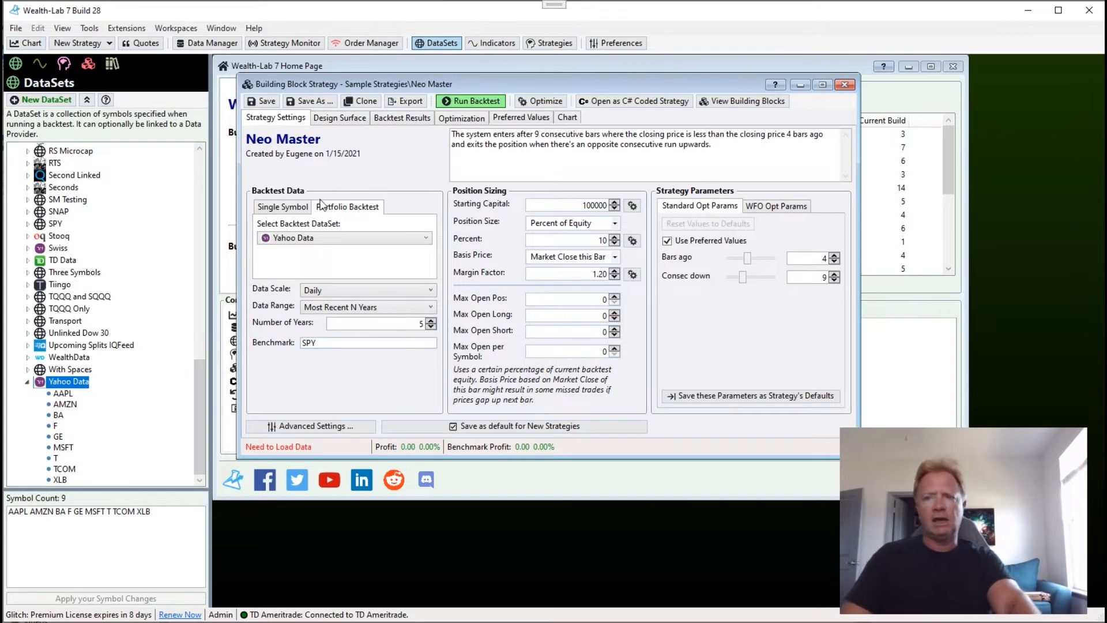
Set the optimization method to Exhaustive, check the parameter ranges, and run the Symbol by Symbol optimization.
click(467, 118)
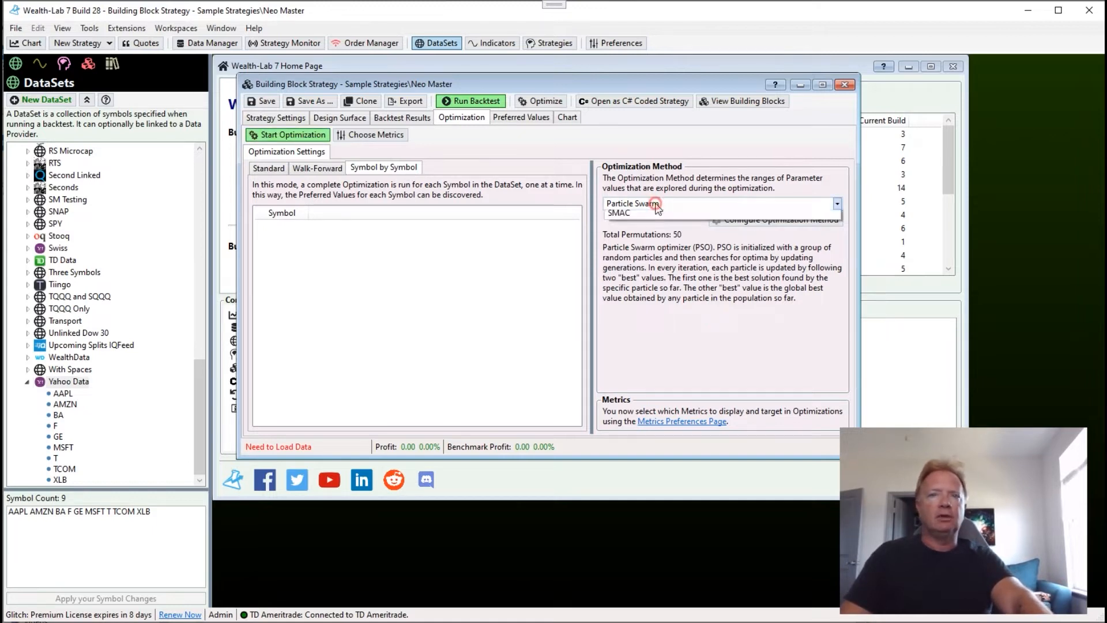
click(655, 205)
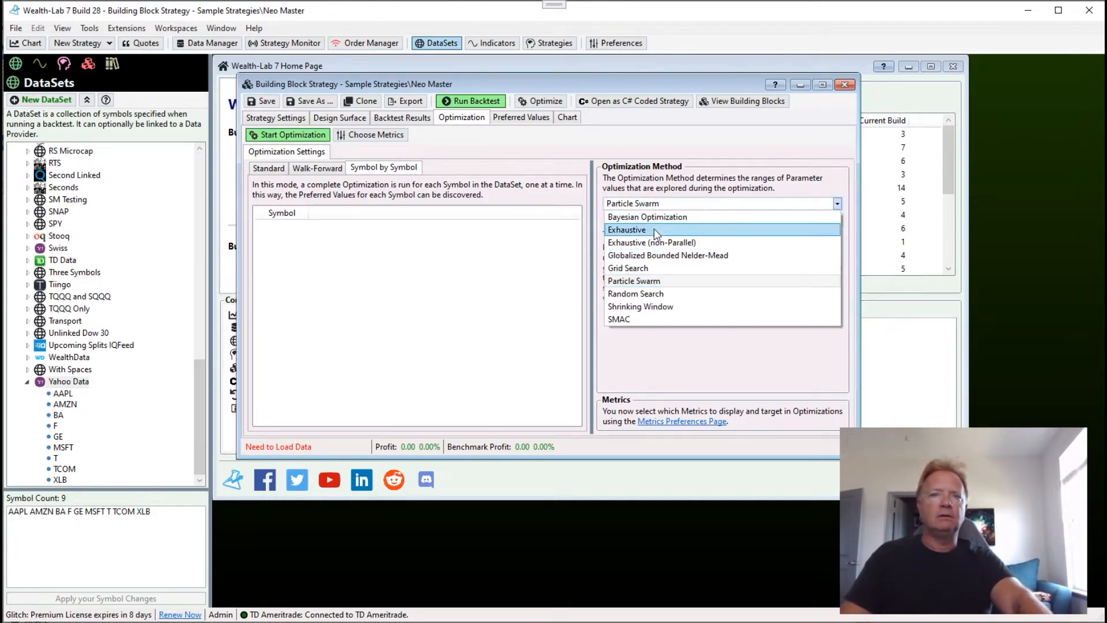
click(653, 230)
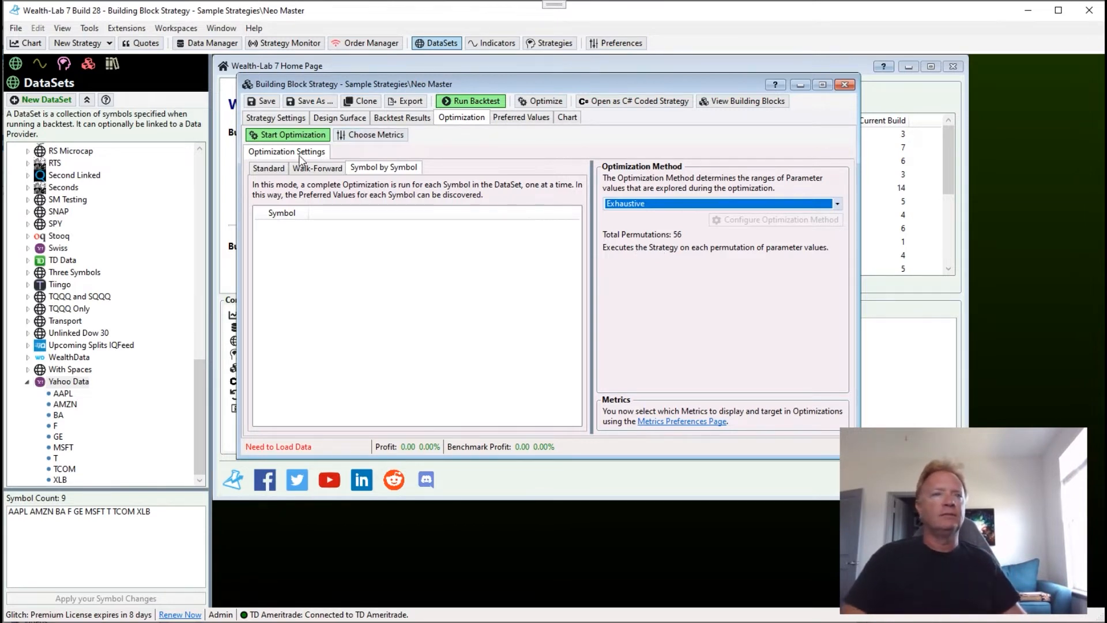
click(282, 169)
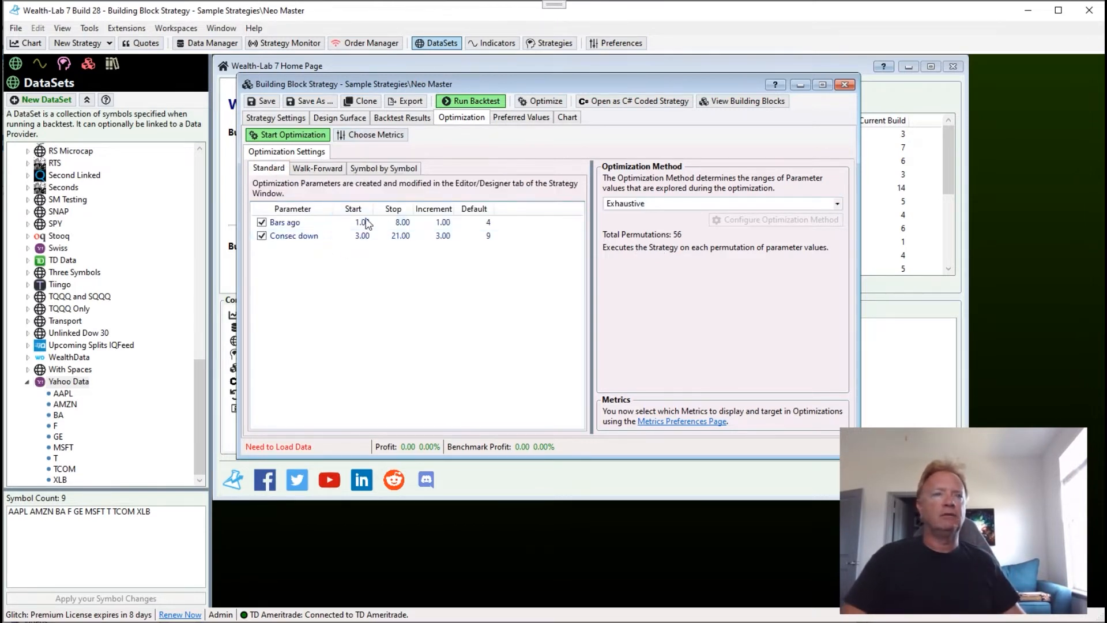
click(355, 167)
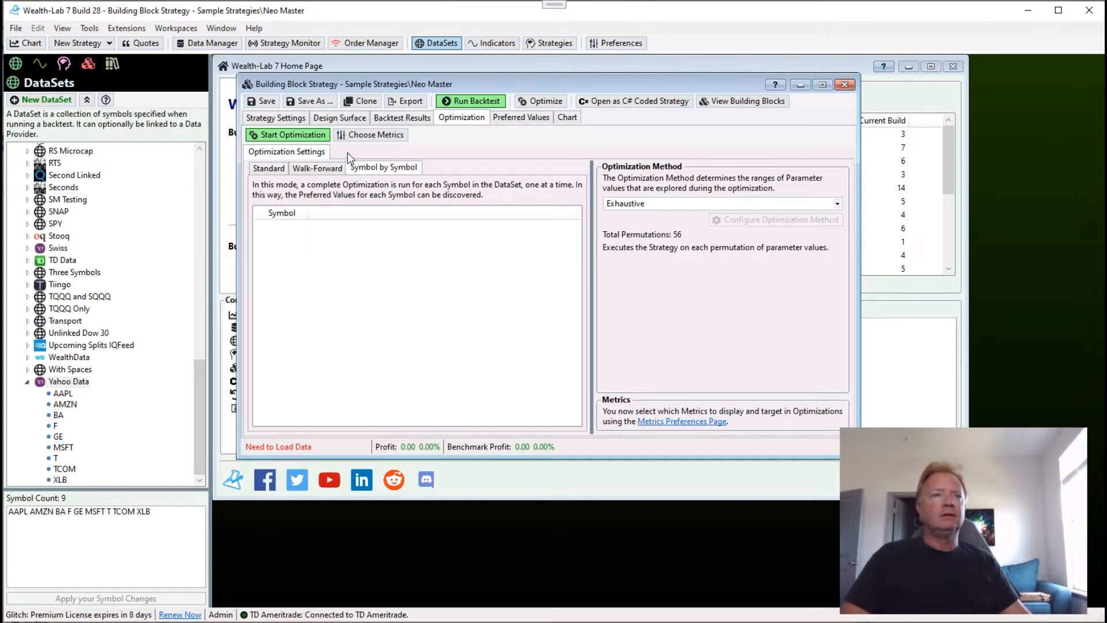
click(285, 136)
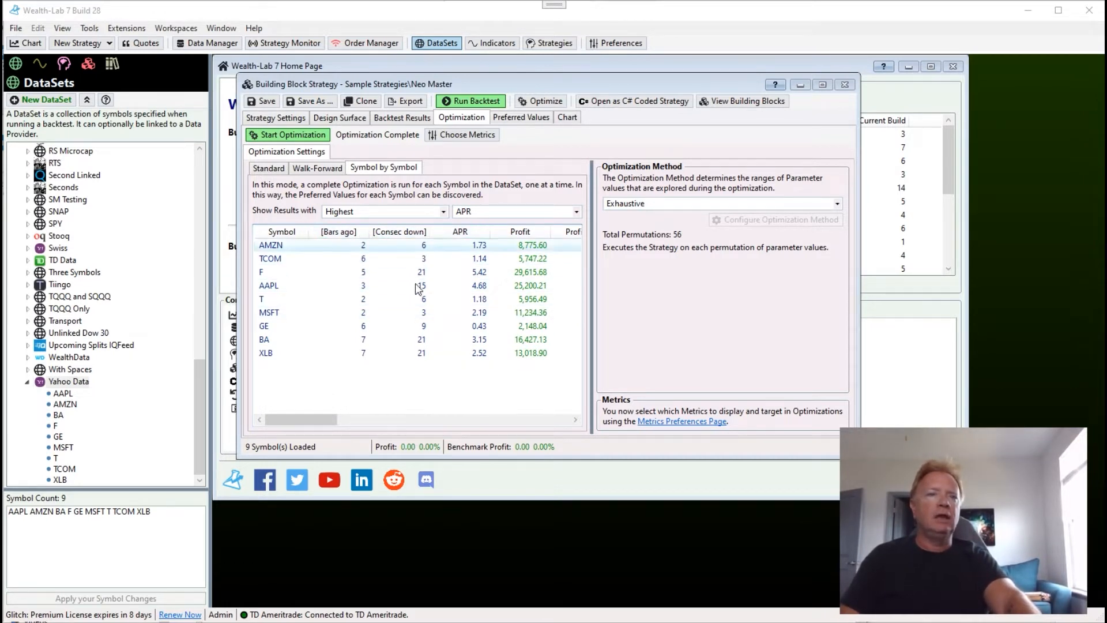
Examine the metric columns in the symbol results and the metric column choices in the preferences.
click(315, 416)
drag(350, 417, 455, 416)
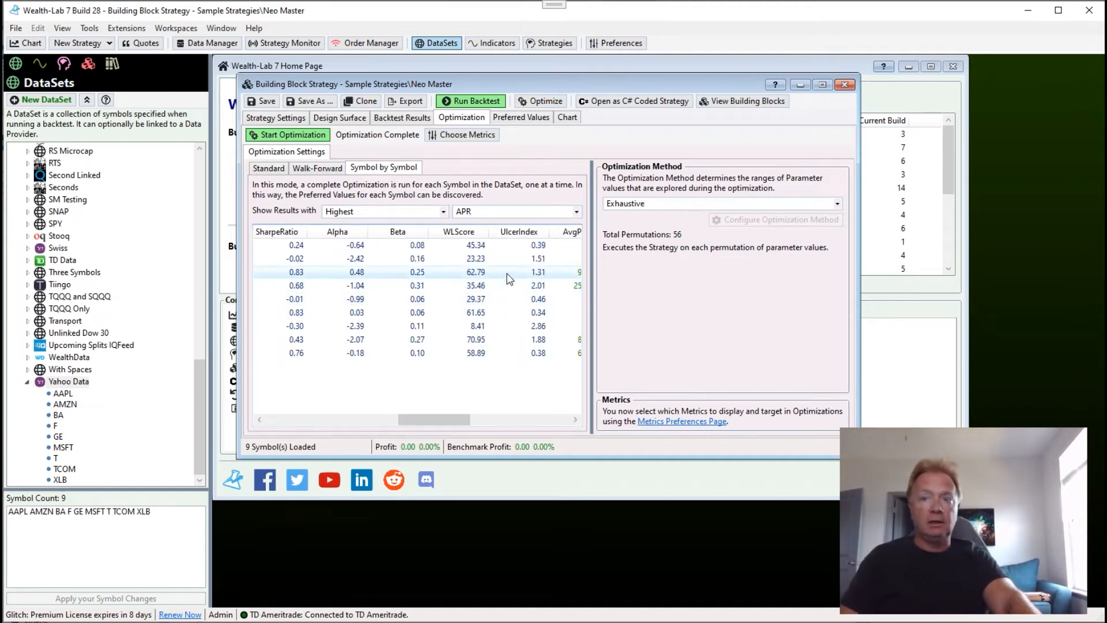
click(474, 137)
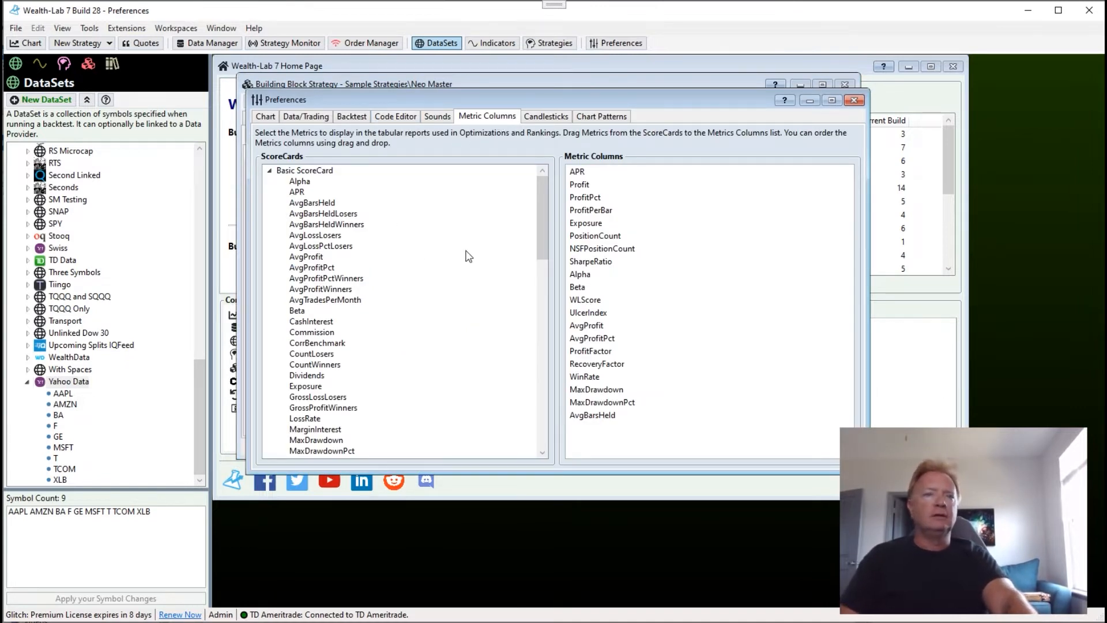
click(854, 100)
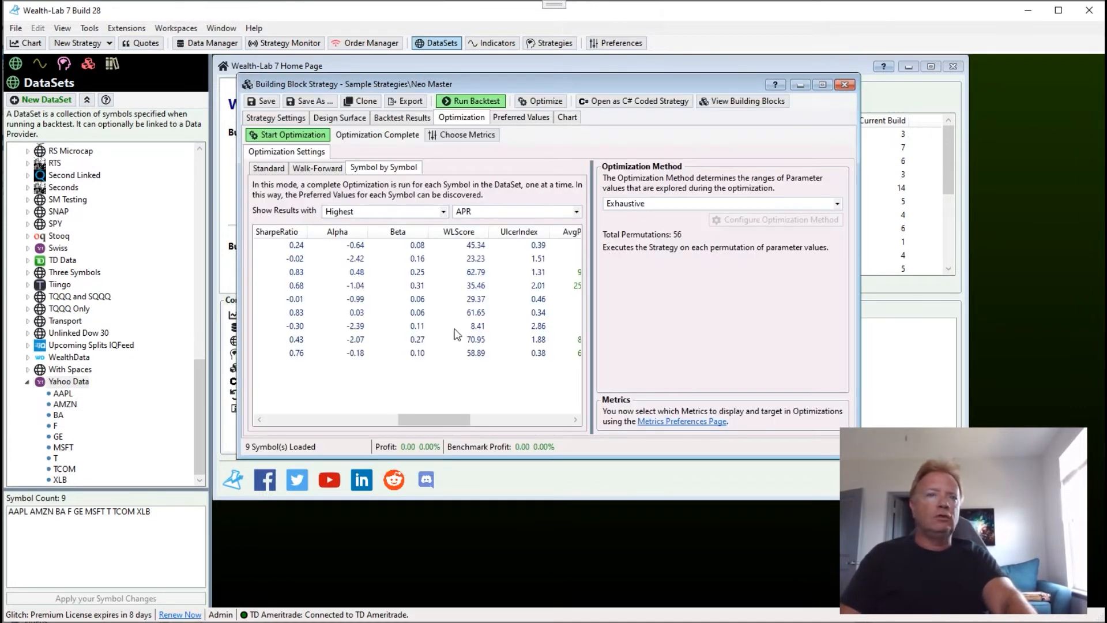
drag(444, 419, 285, 409)
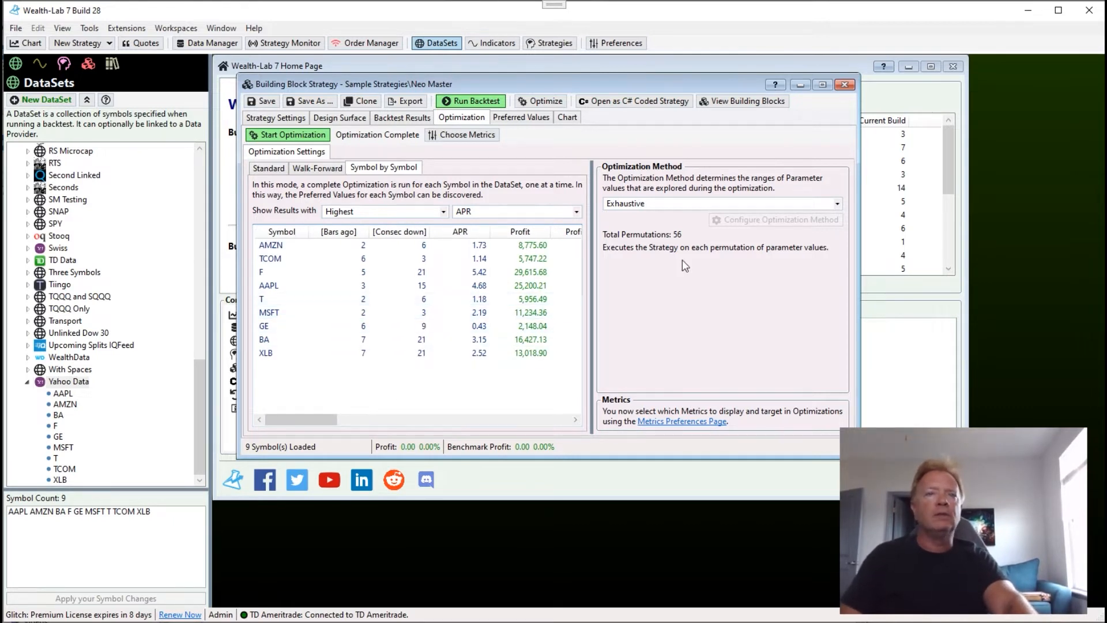
Widen the results pane and show each symbol's results with the highest SharpeRatio.
drag(591, 295, 684, 296)
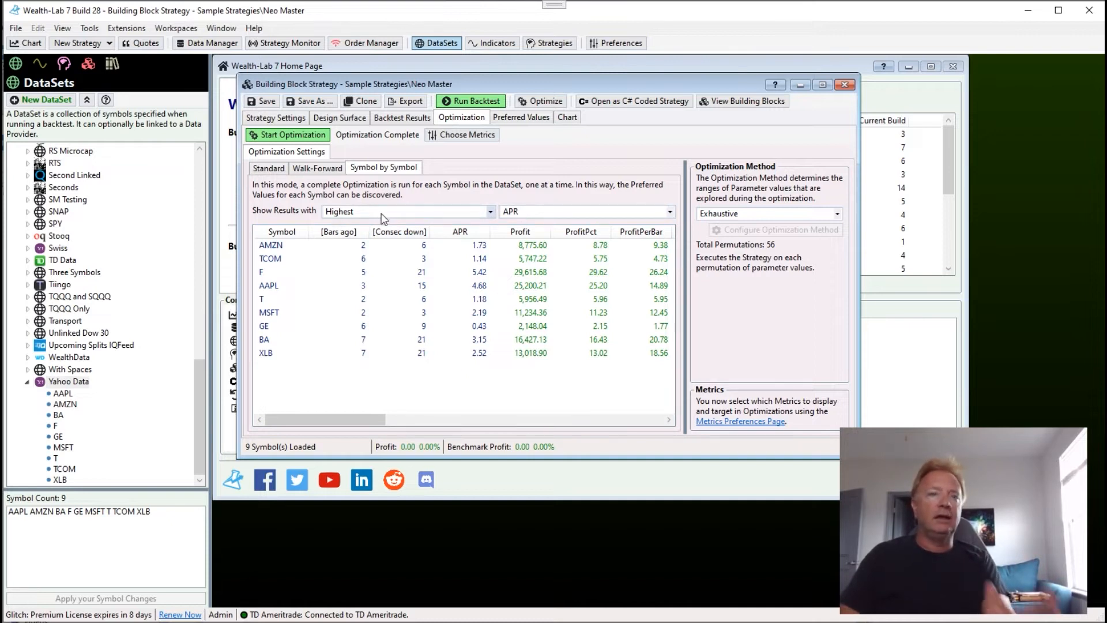
click(536, 213)
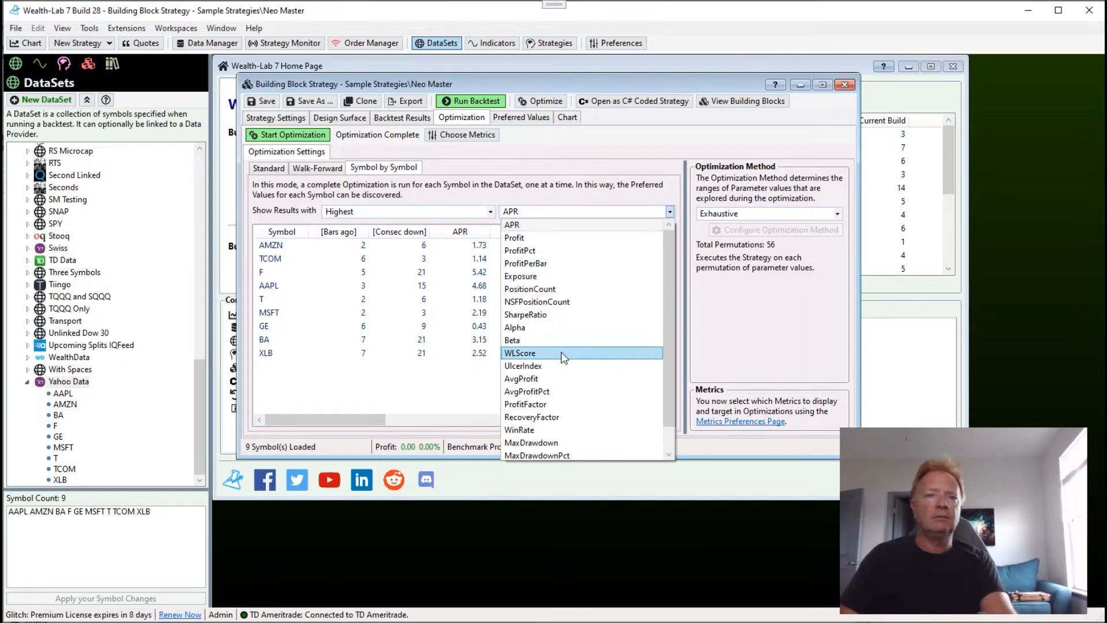
click(569, 314)
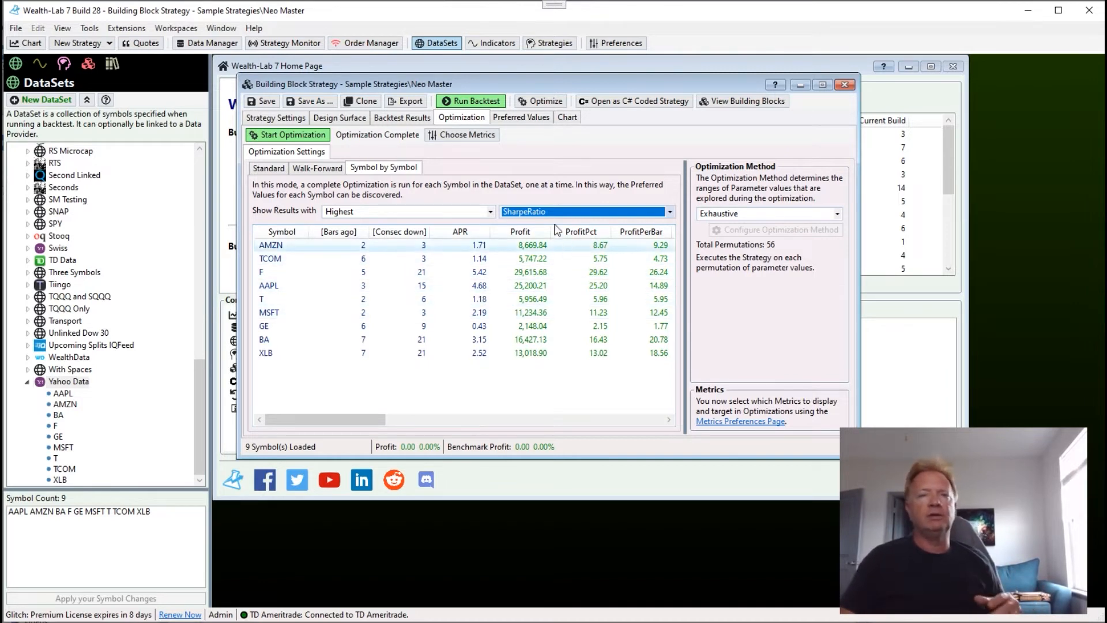
click(386, 212)
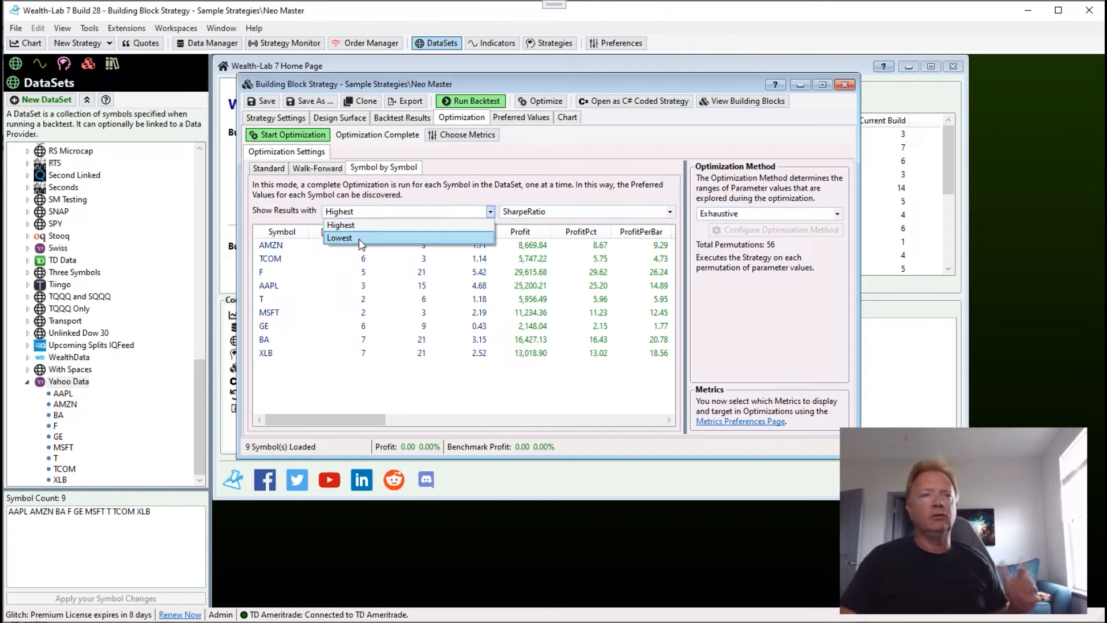
click(362, 208)
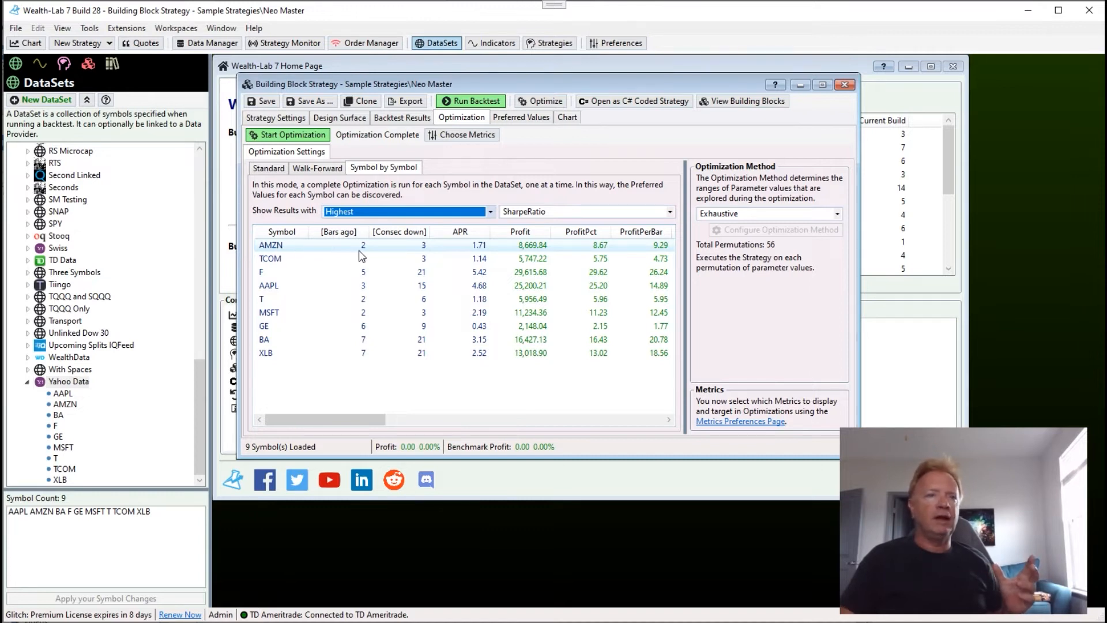
Show each symbol's results with the lowest SharpeRatio and inspect the SharpeRatio column.
click(438, 212)
click(412, 236)
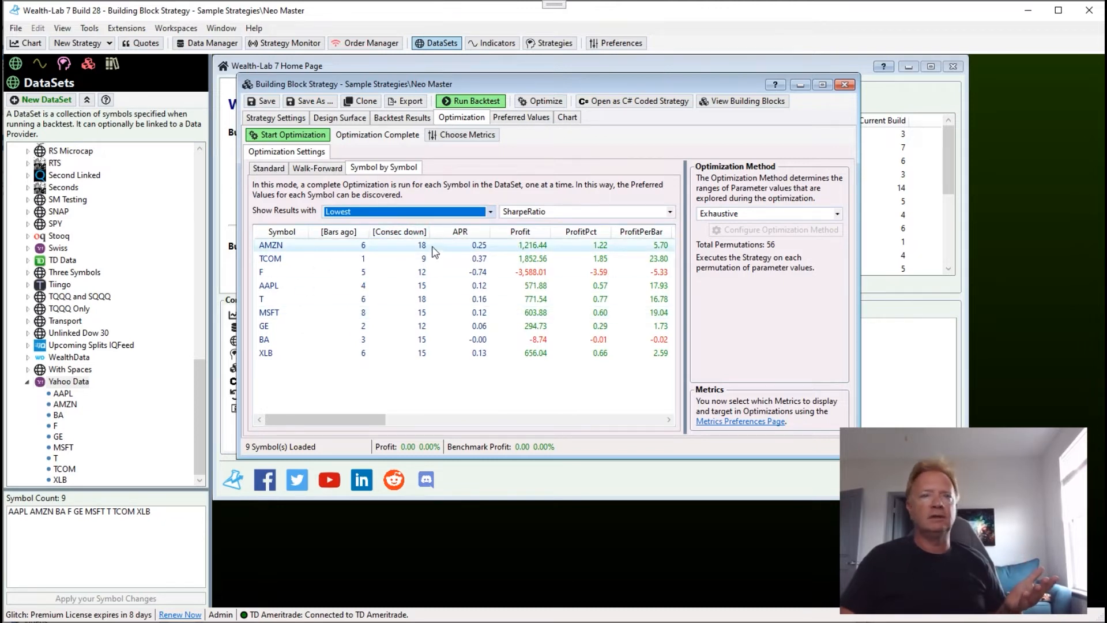
drag(365, 415, 489, 420)
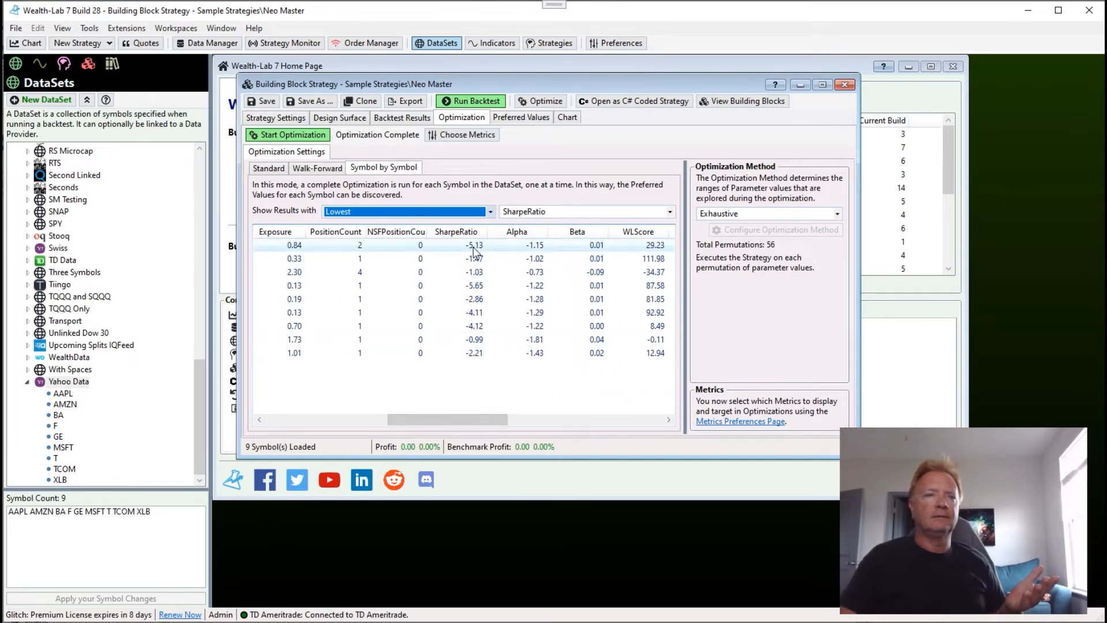
Switch the displayed symbol results back to Highest and set the target metric to APR.
click(371, 211)
click(375, 224)
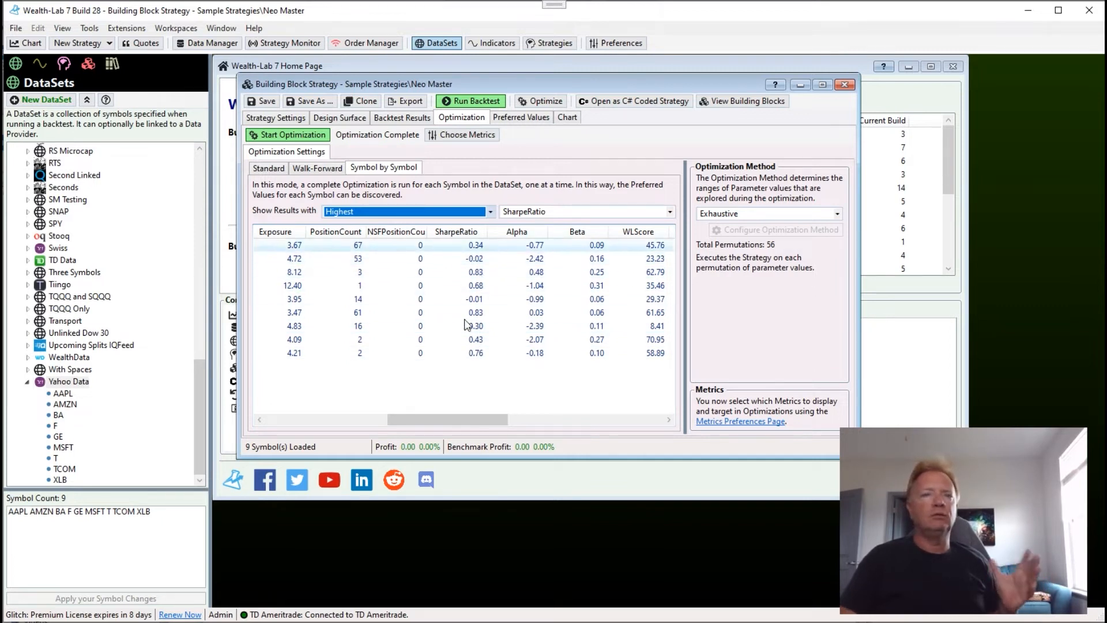
drag(484, 420, 307, 424)
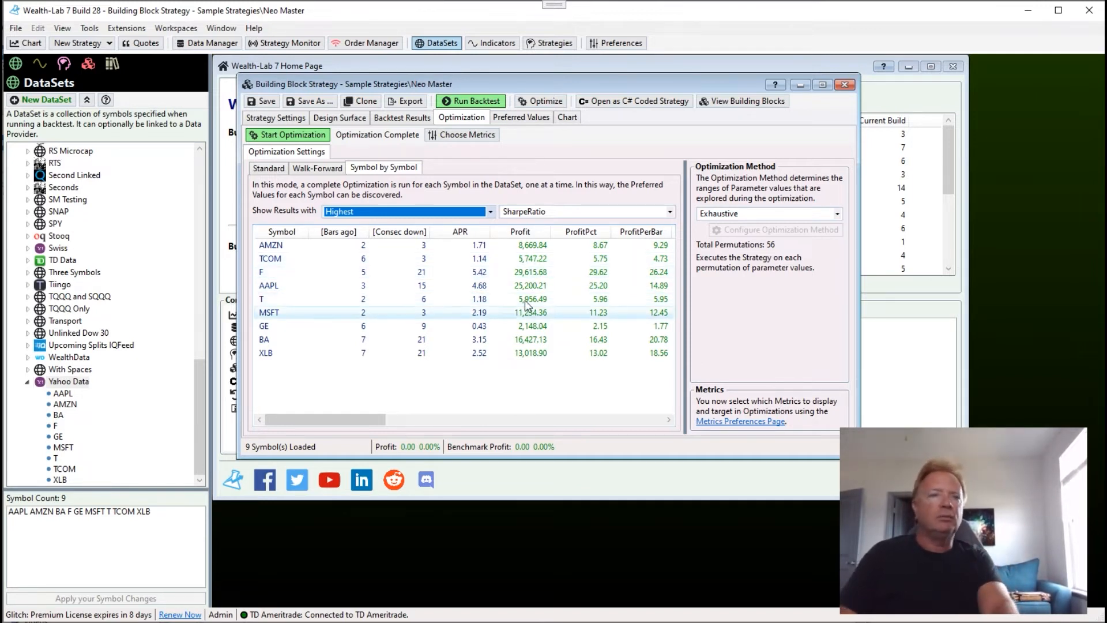
click(544, 211)
drag(665, 288, 669, 245)
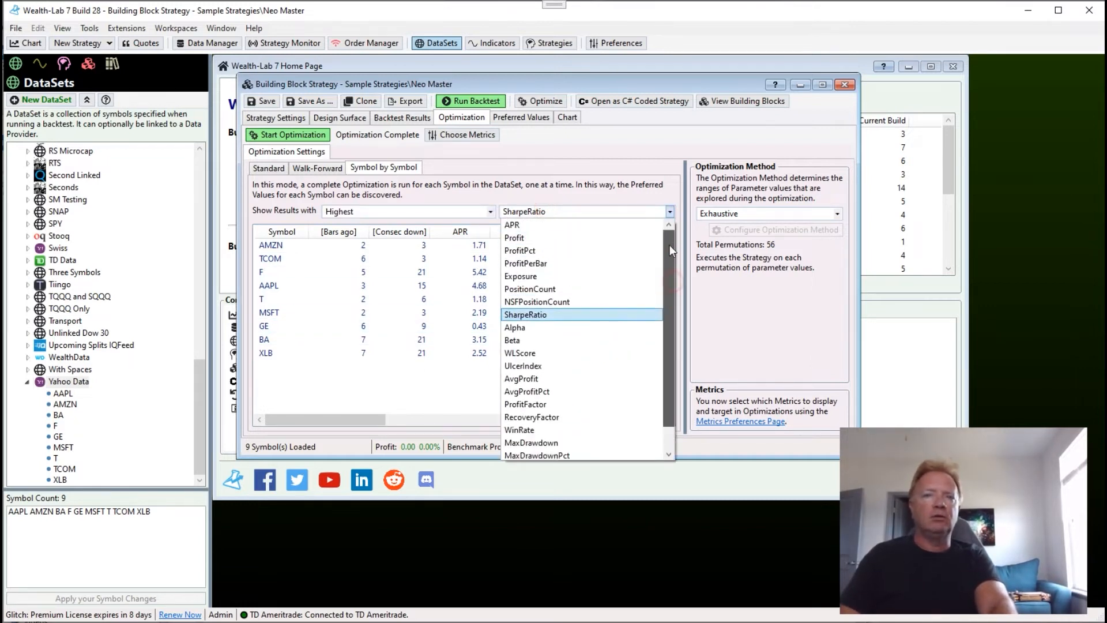
click(587, 225)
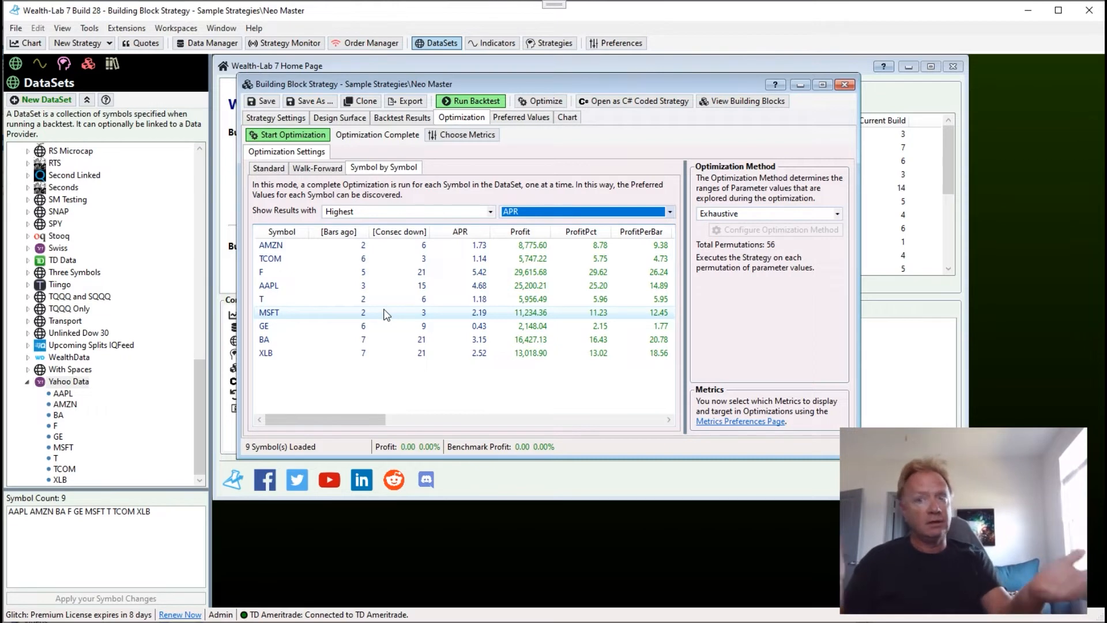
Save all symbols' optimization results as their Preferred Values.
right_click(383, 274)
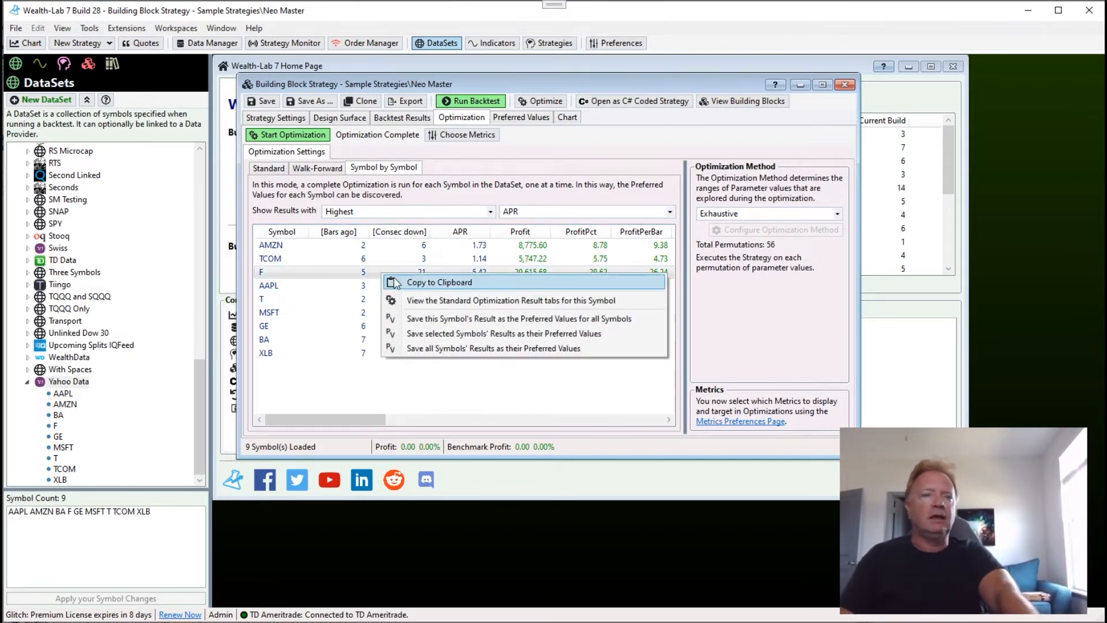
click(476, 349)
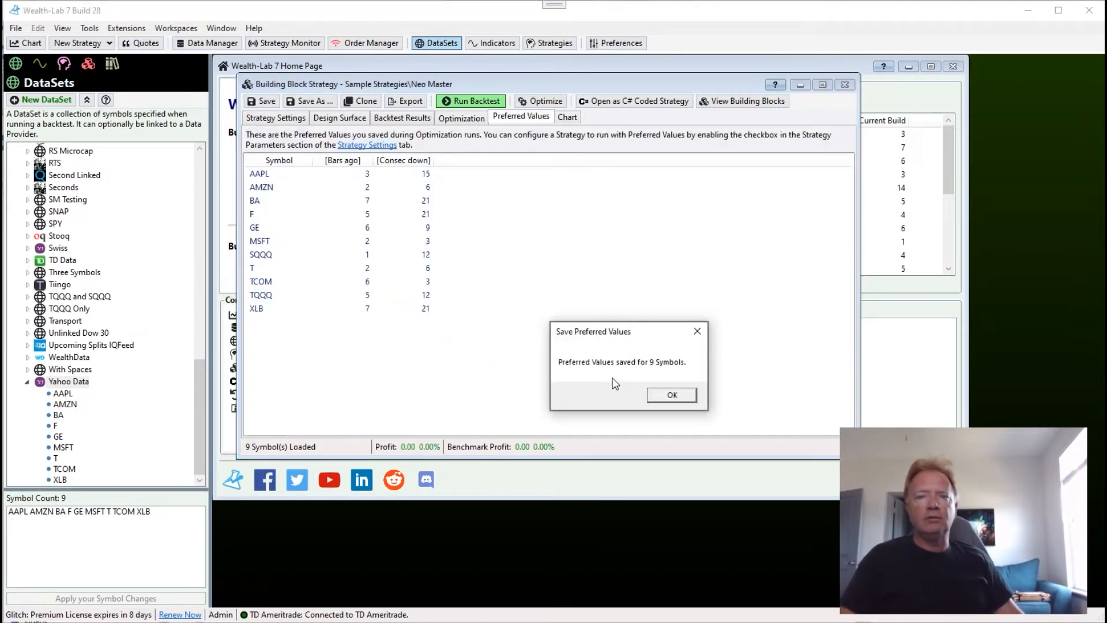
click(673, 395)
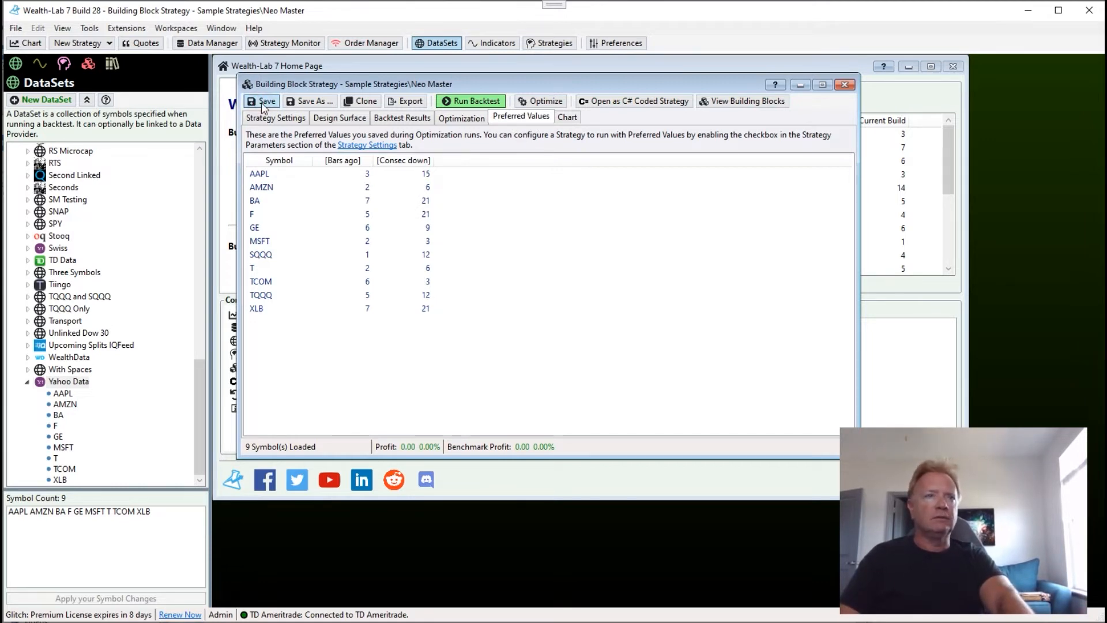
Save the Neo Master strategy and close its window.
key(ctrl+s)
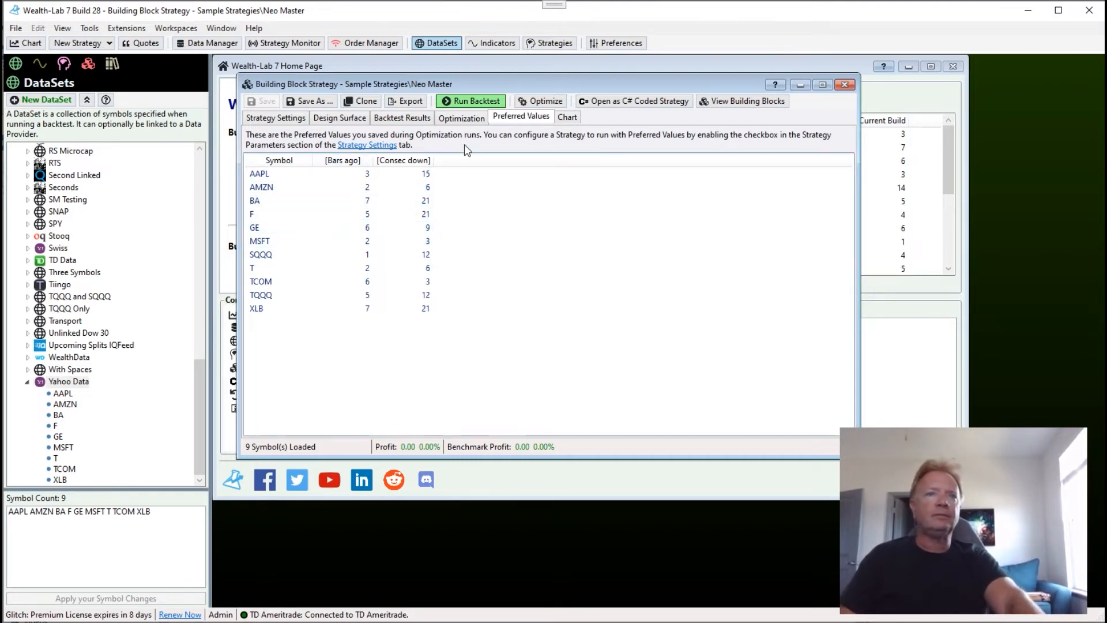
click(844, 85)
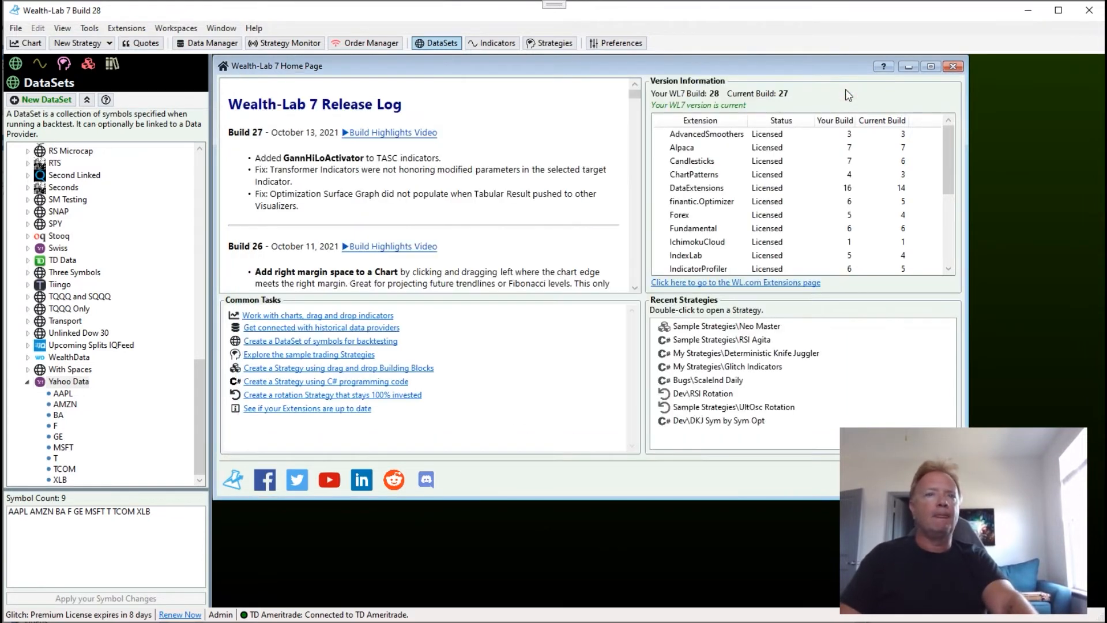
Reopen the Neo Master strategy from the recent strategies and backtest it on Yahoo Data with Use Preferred Values off.
double_click(754, 327)
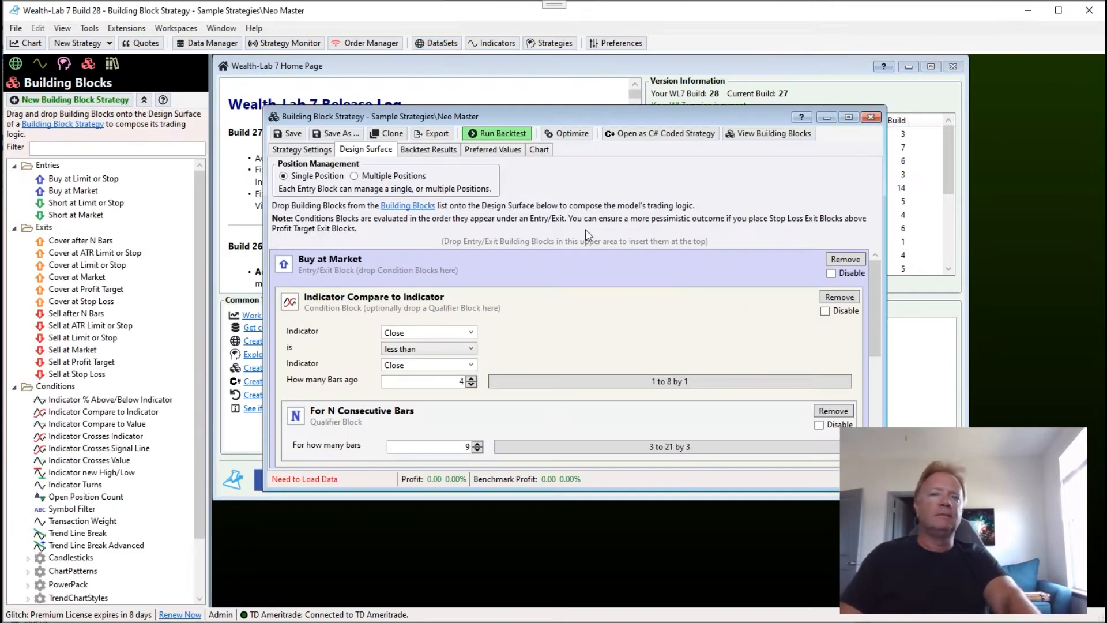
drag(510, 116, 475, 85)
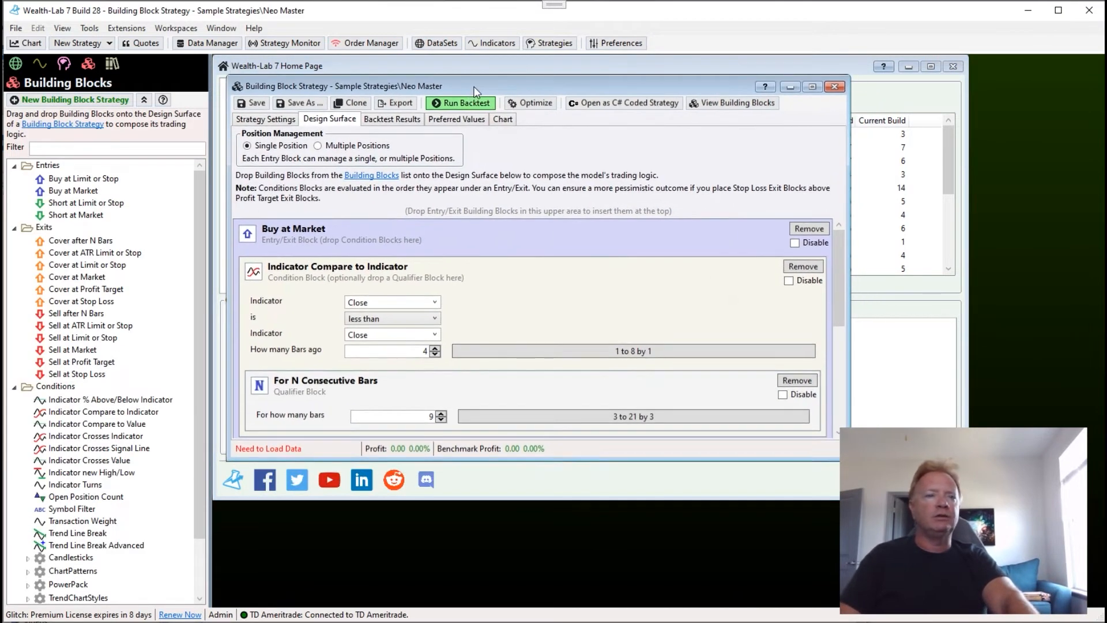
click(289, 121)
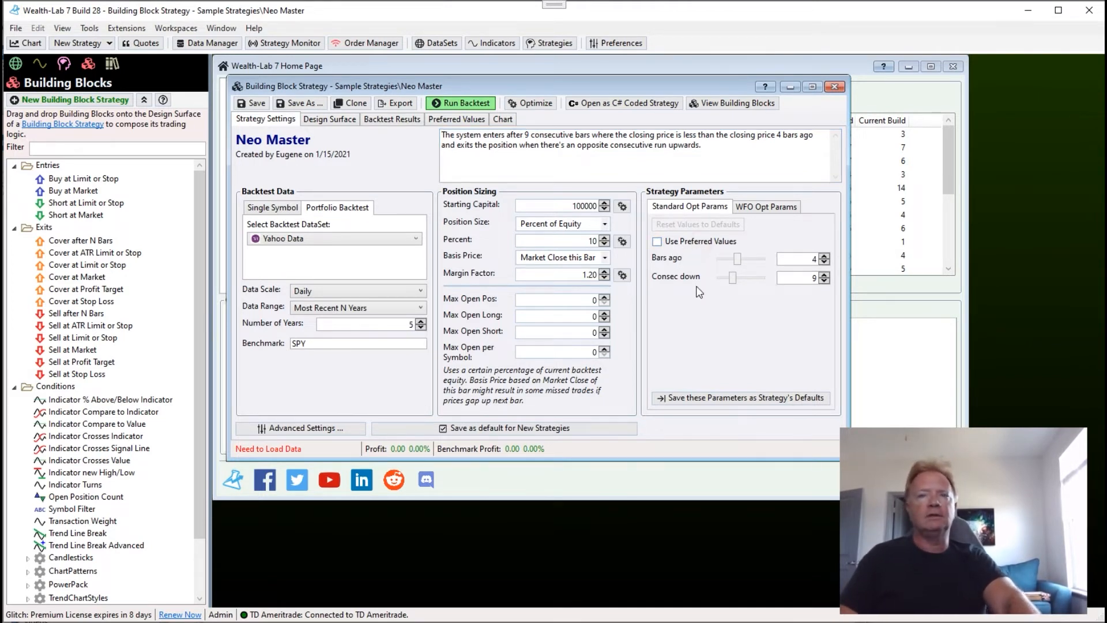
click(721, 242)
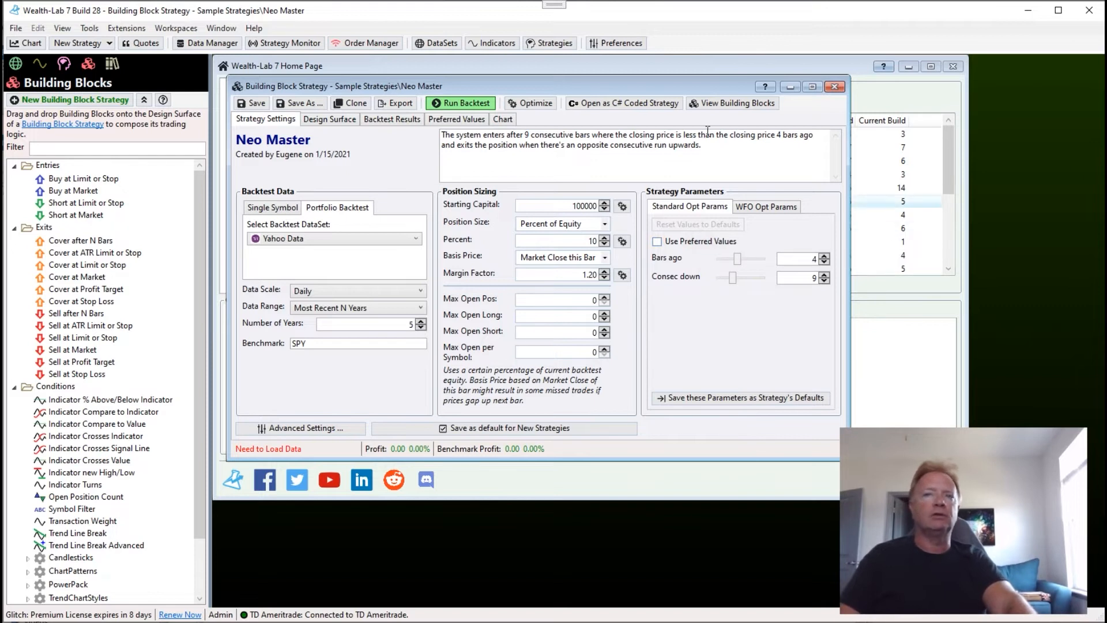
click(462, 104)
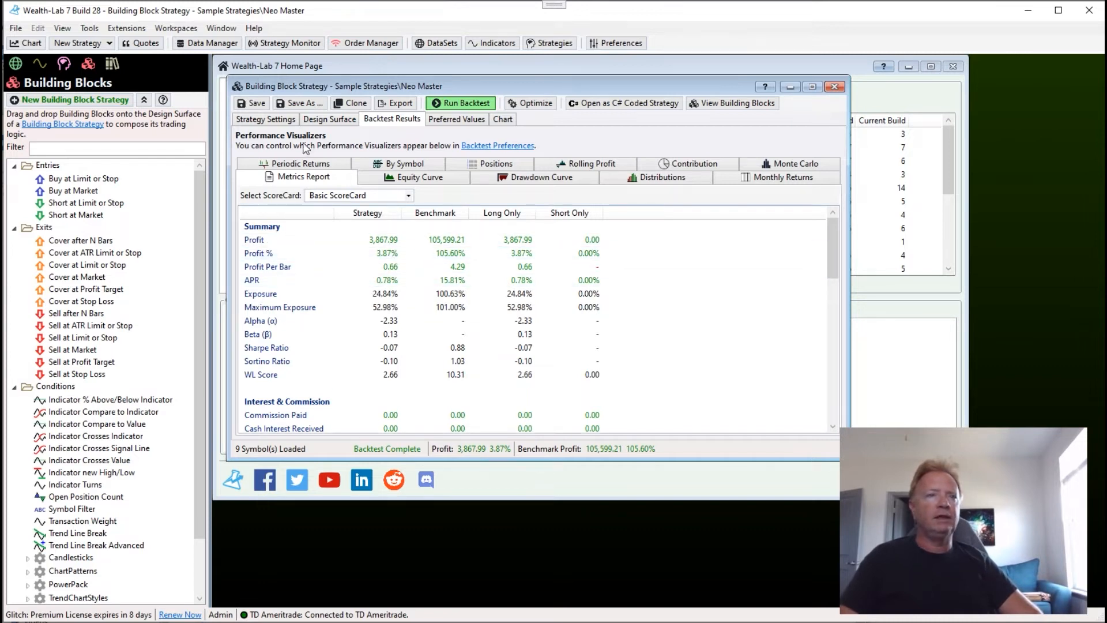
Check Neo Master's Preferred Values, enable Use Preferred Values in its strategy settings and rerun the backtest.
click(278, 119)
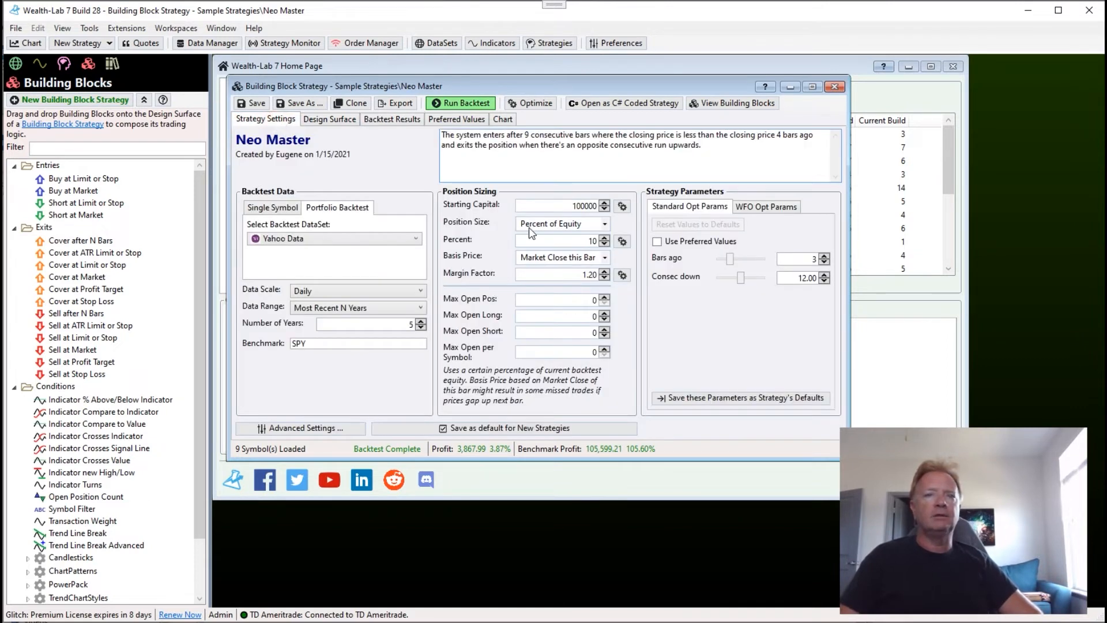
click(456, 119)
click(281, 122)
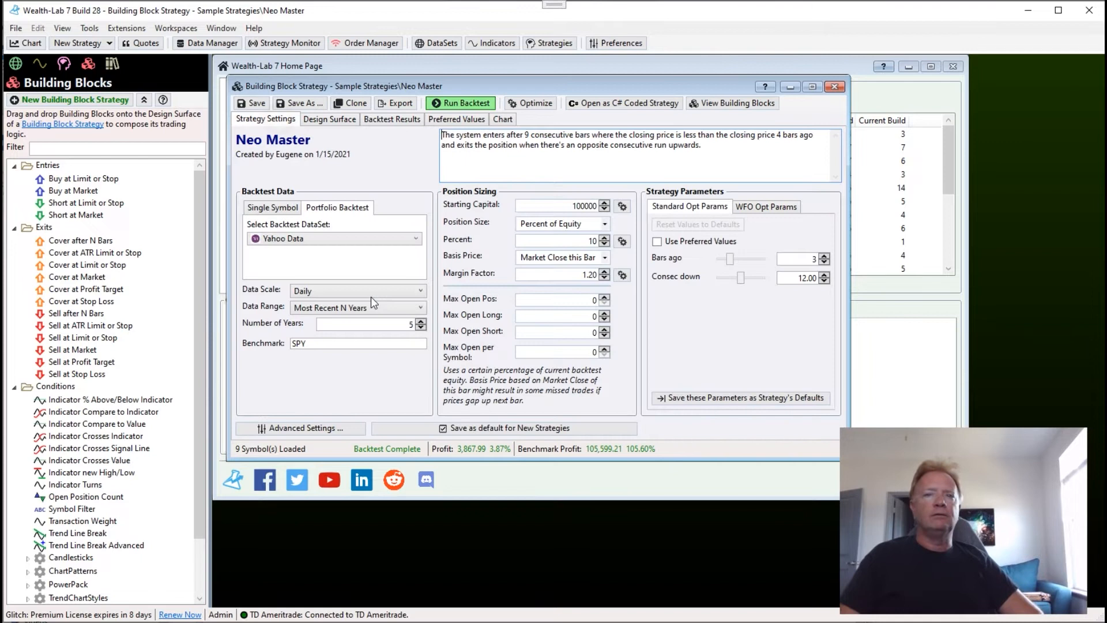
click(694, 243)
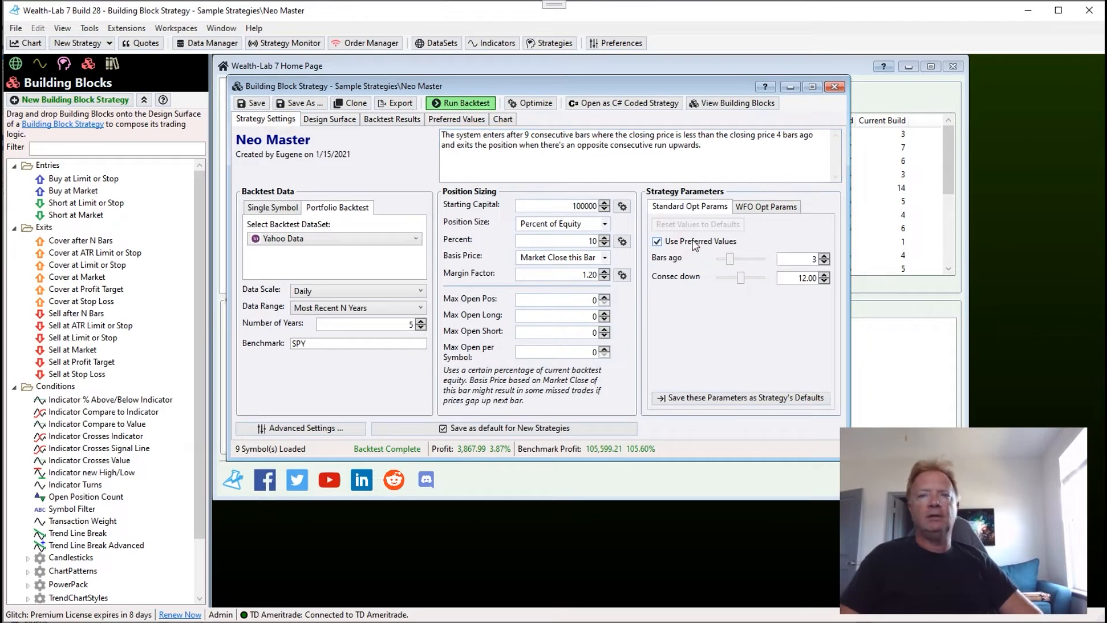
click(450, 104)
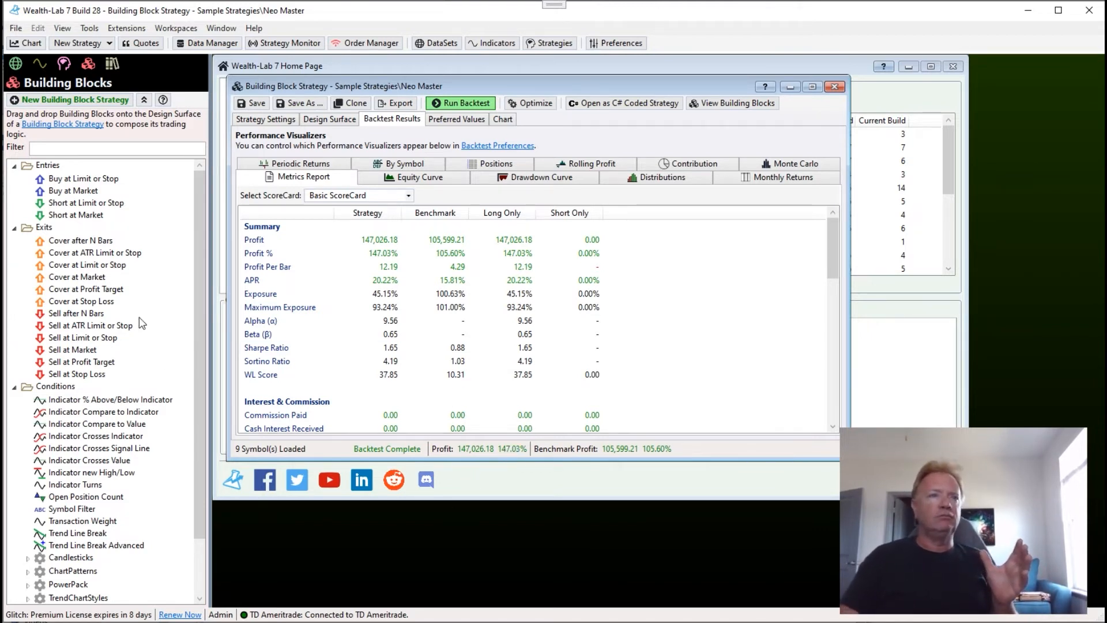
Open a new Strategy Rankings window and add the Neo Master sample strategy to it twice.
click(267, 119)
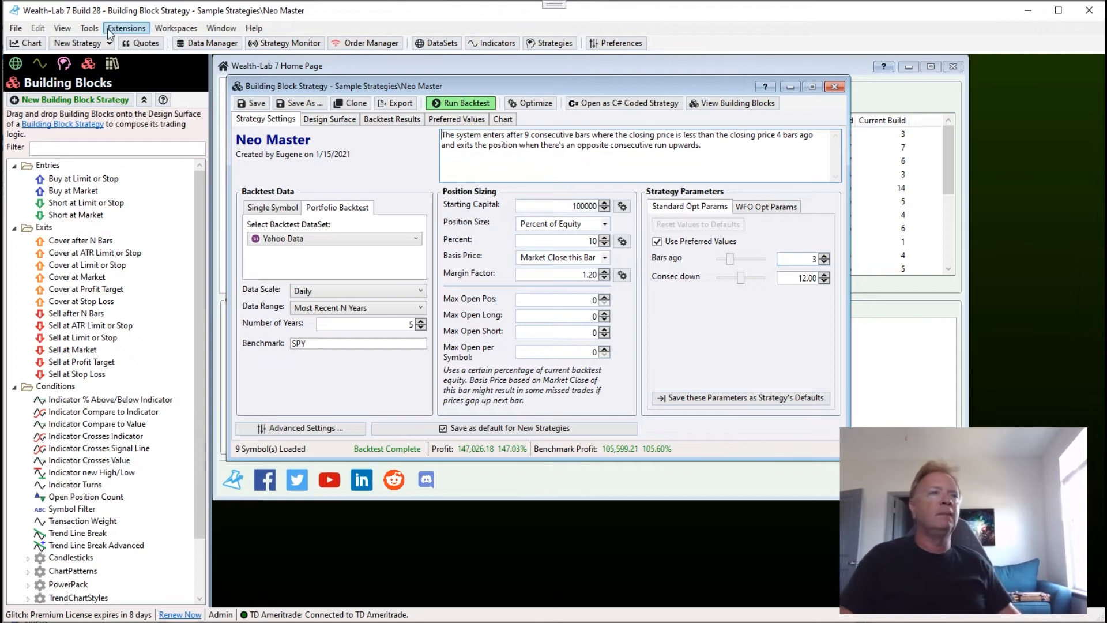
click(89, 29)
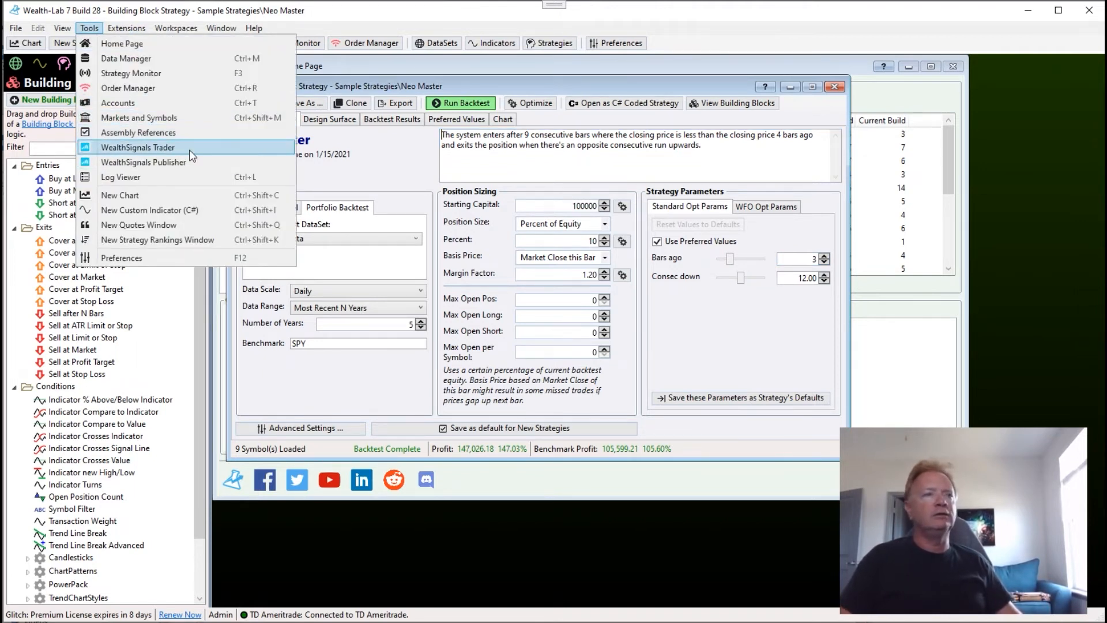
click(190, 240)
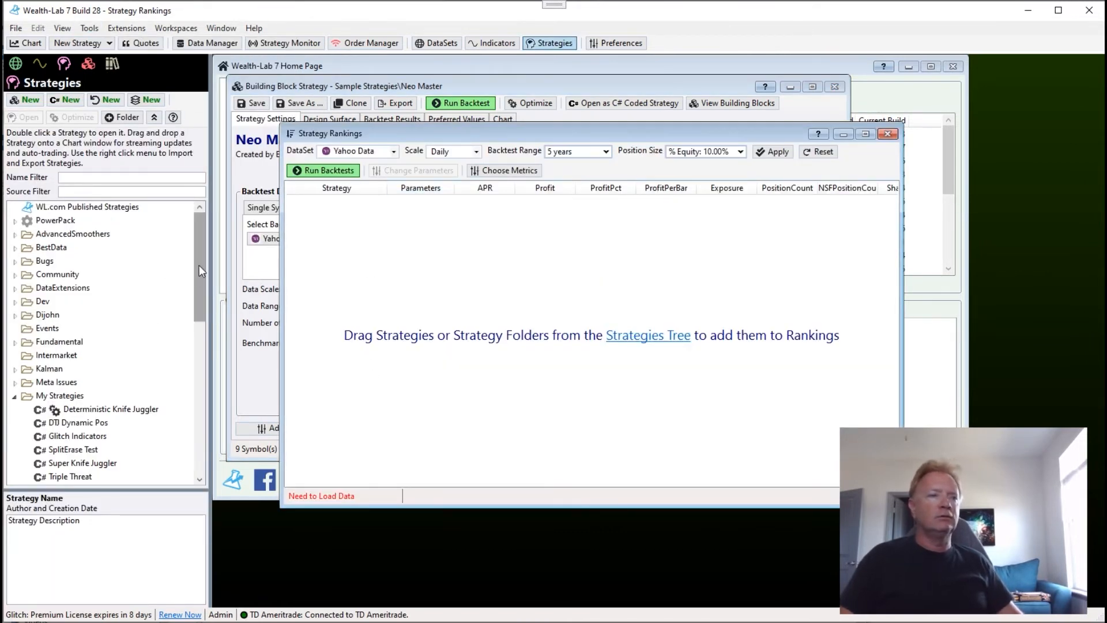
drag(200, 267, 206, 378)
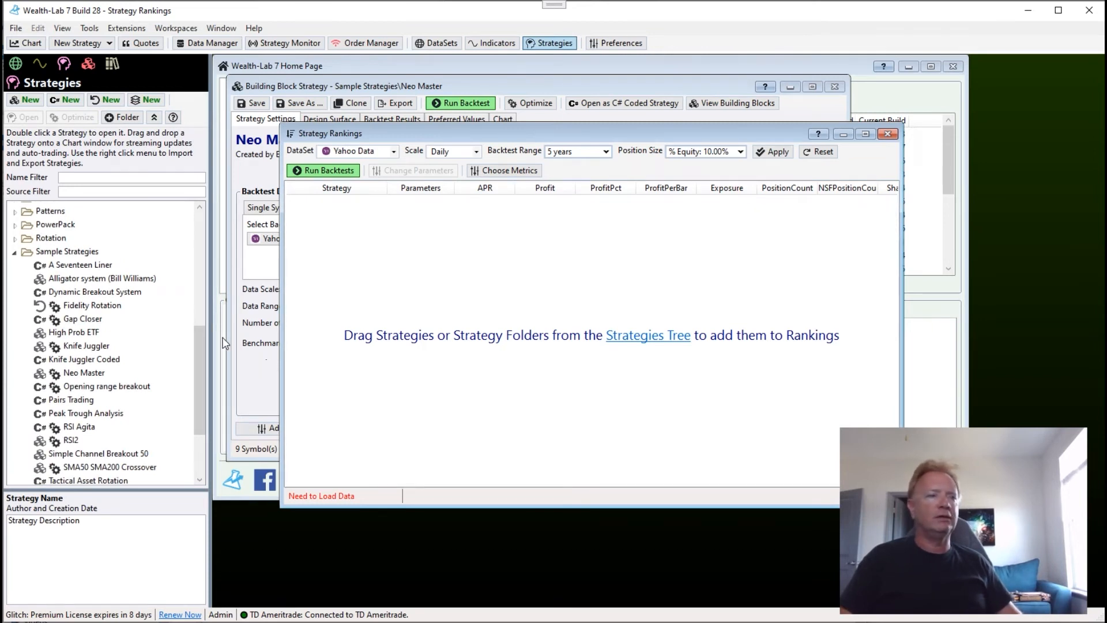
drag(92, 376, 346, 241)
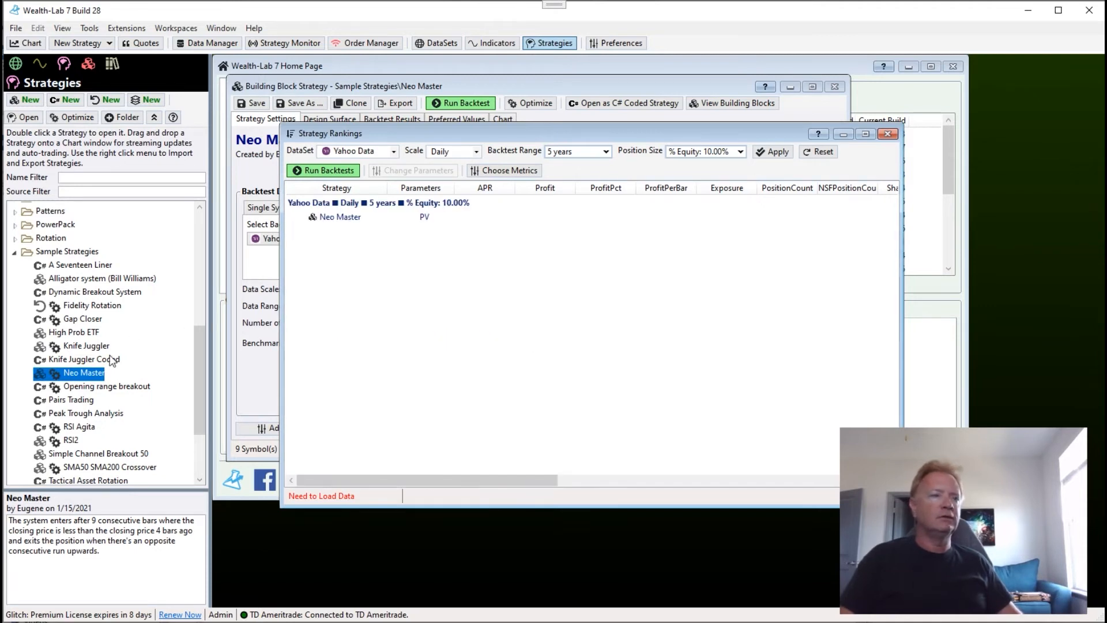
drag(350, 294, 396, 310)
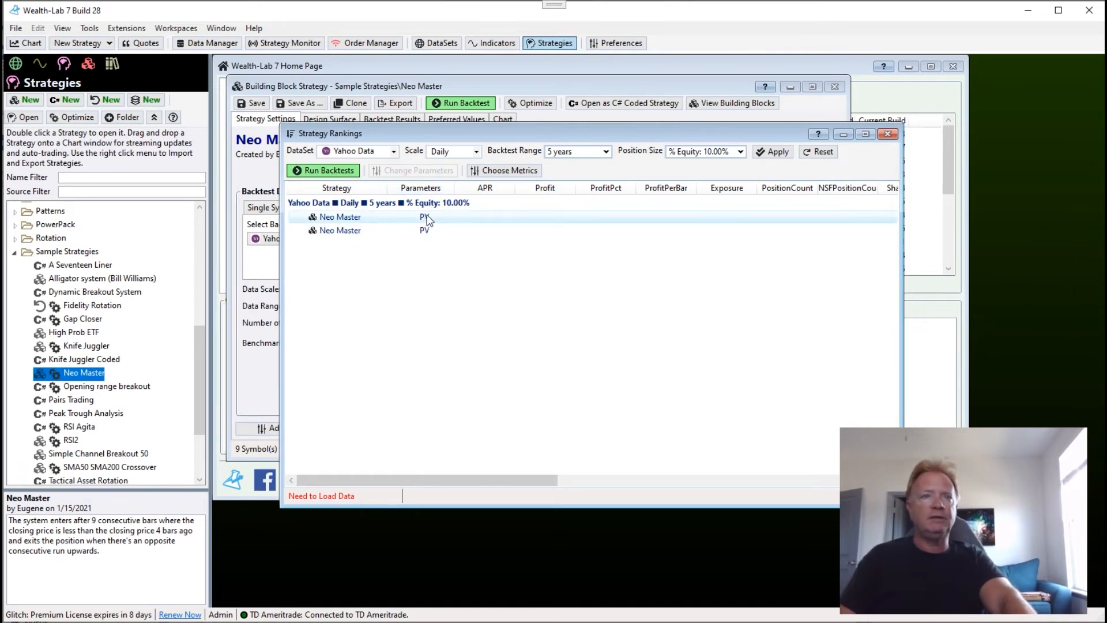
Turn off the saved Preferred Values for the first Neo Master entry and run the ranking backtests.
right_click(426, 216)
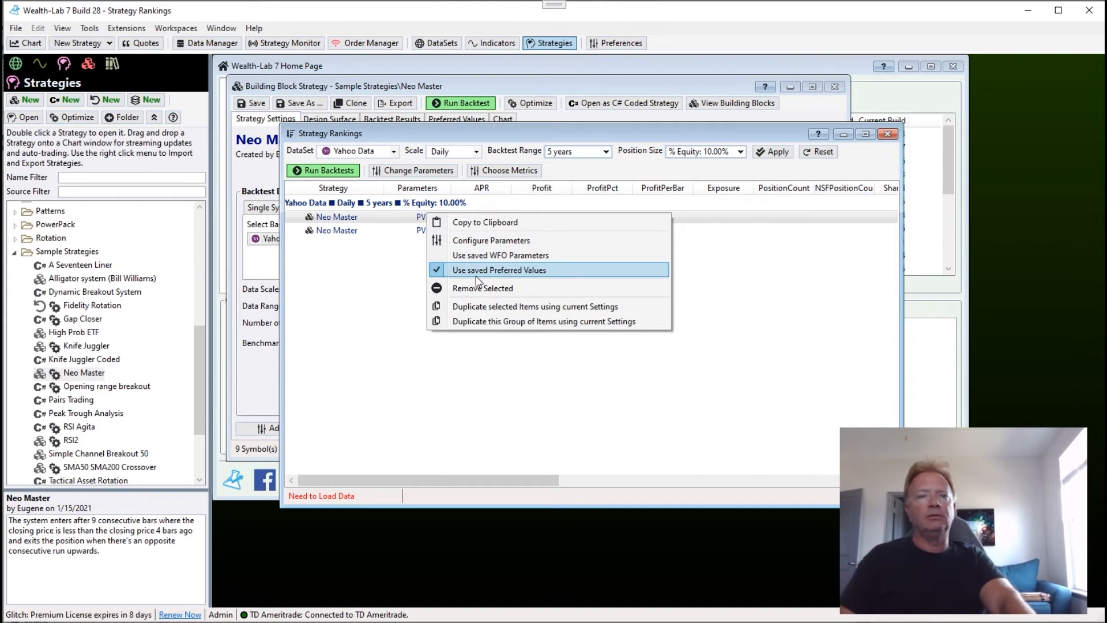
click(475, 274)
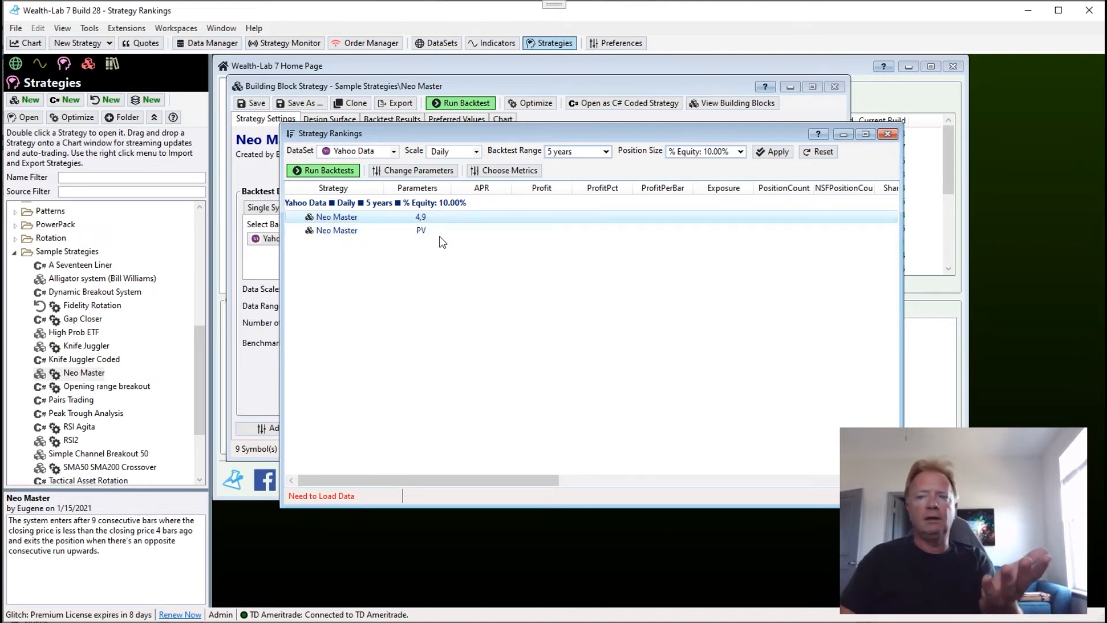
click(329, 170)
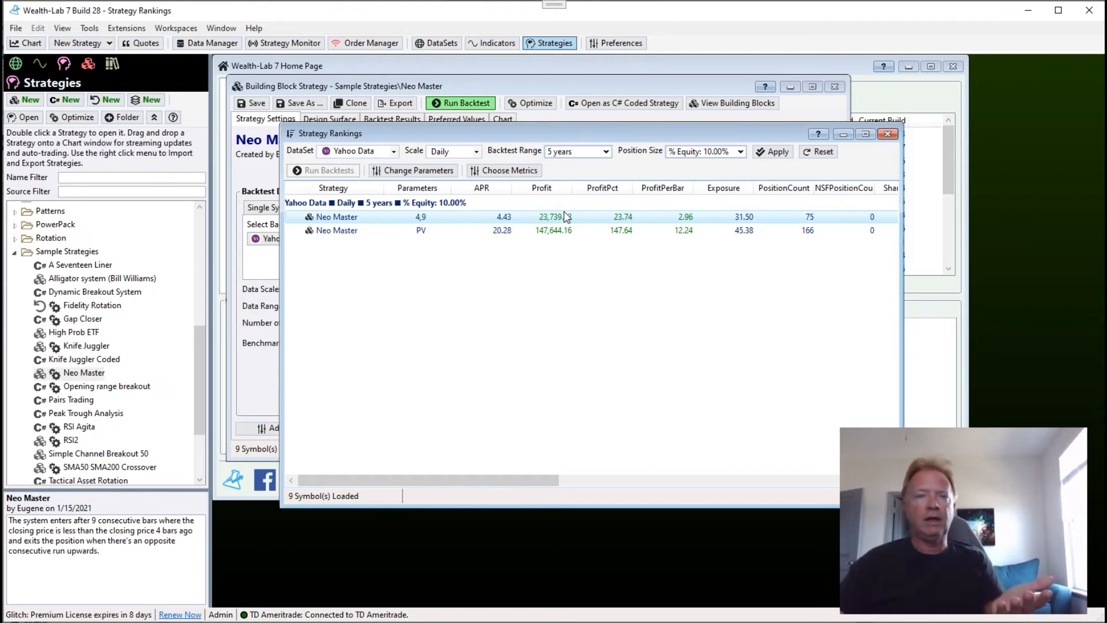
Create a new MetaStrategy and add the Neo Master sample strategy to it.
click(554, 90)
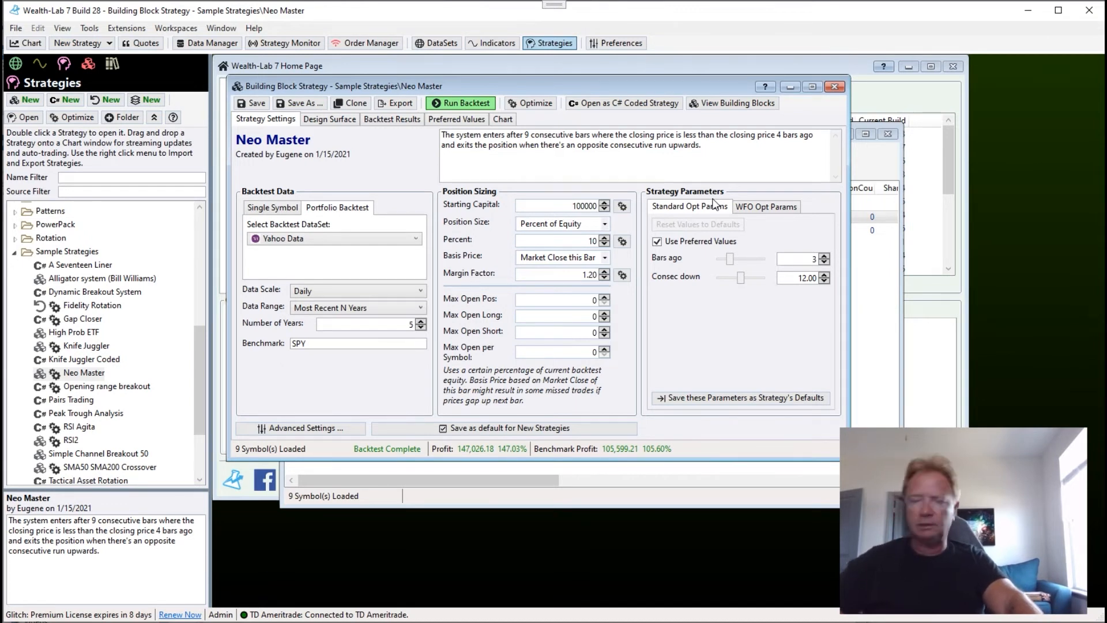
click(98, 41)
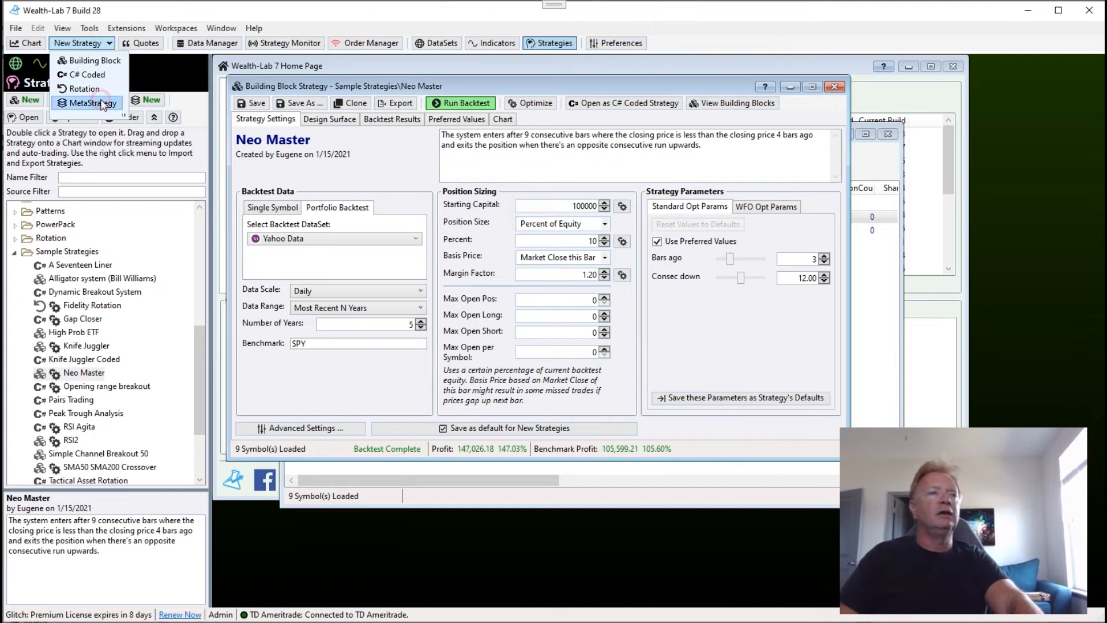
click(102, 104)
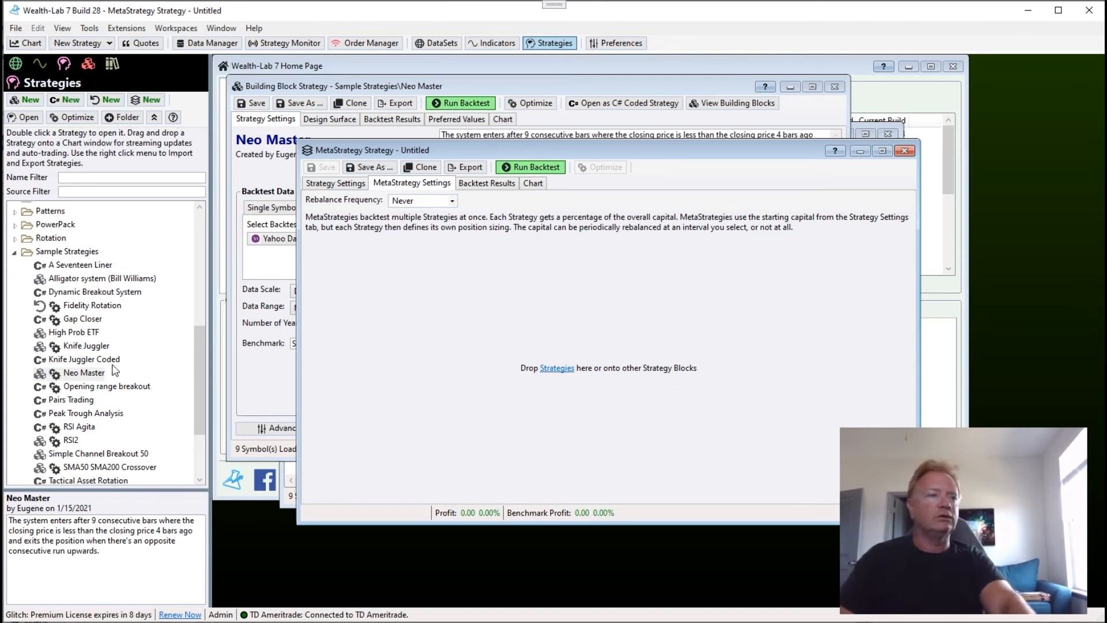
drag(110, 376, 391, 315)
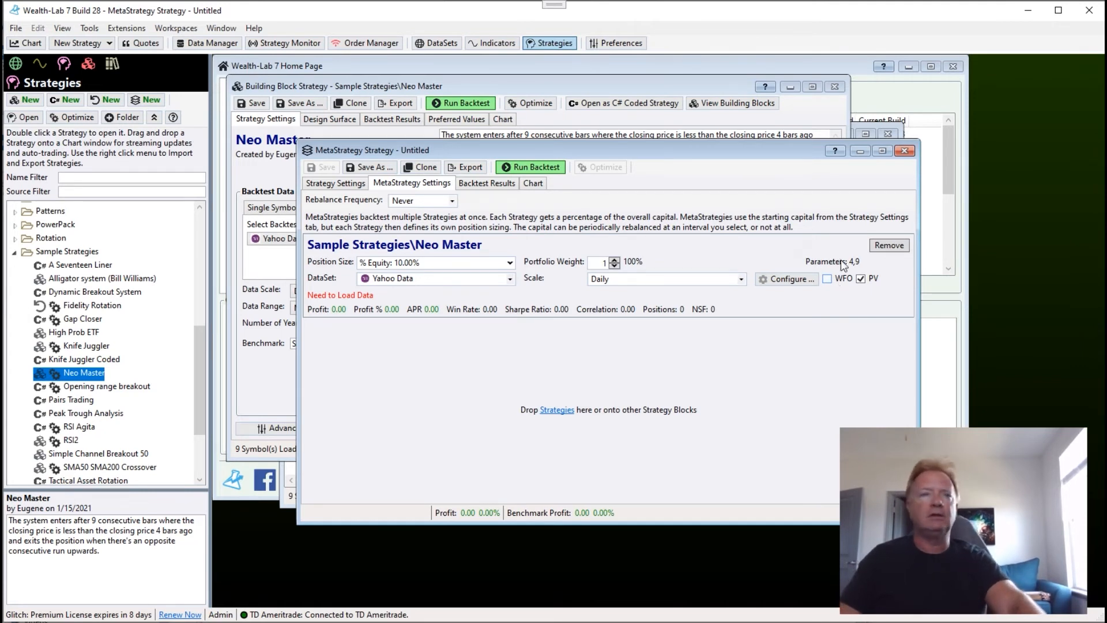
Review Neo Master's Standard and Walk-Forward optimization settings and close the untitled MetaStrategy without saving.
click(459, 94)
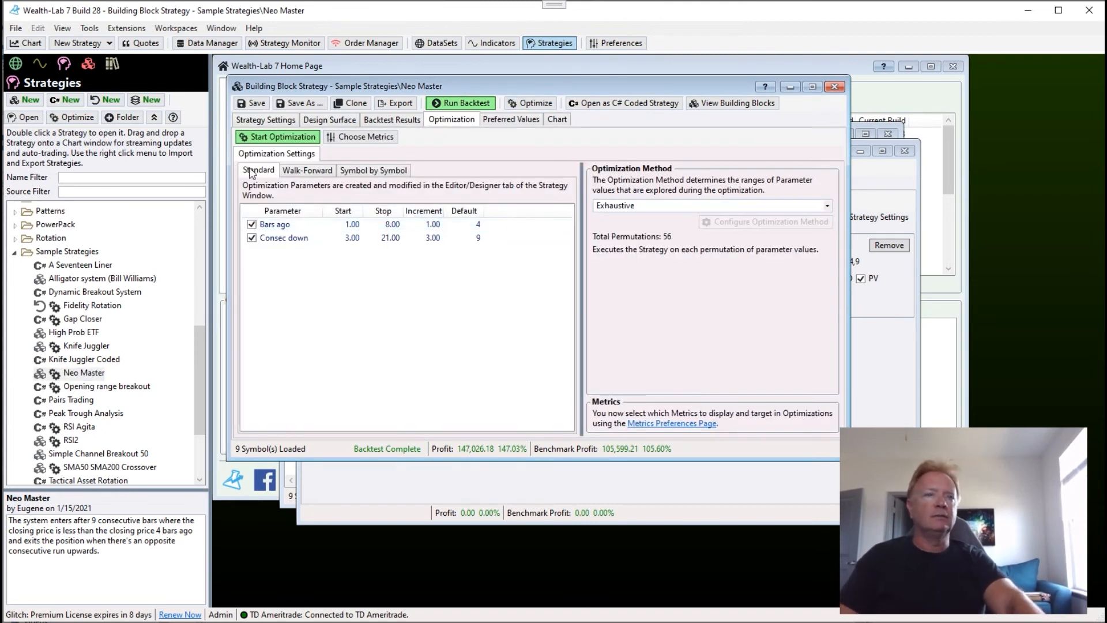
click(306, 170)
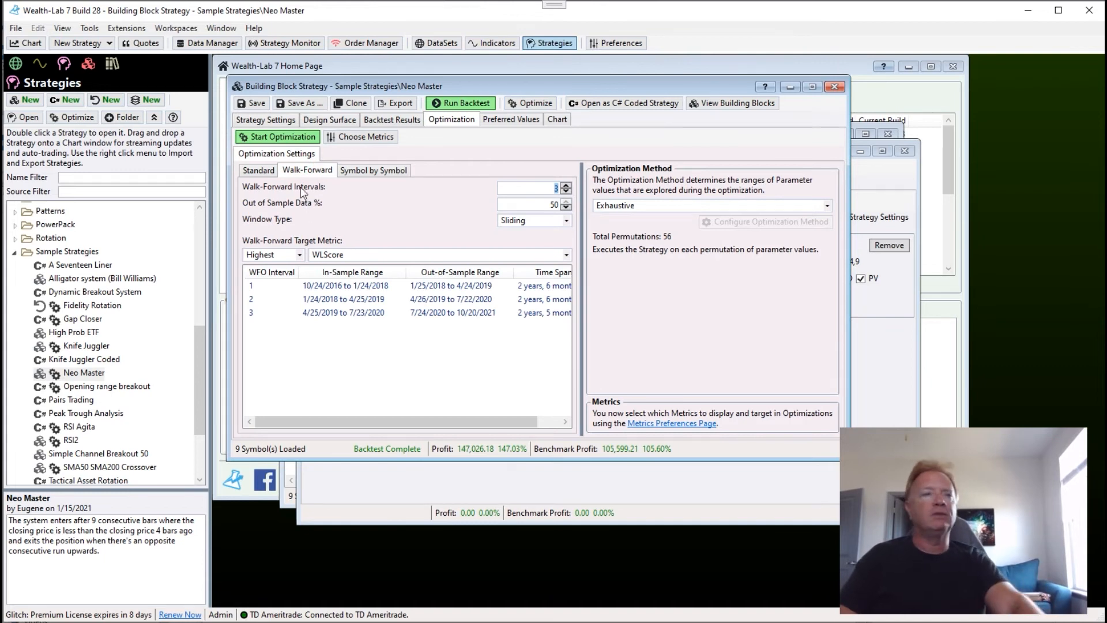
click(265, 170)
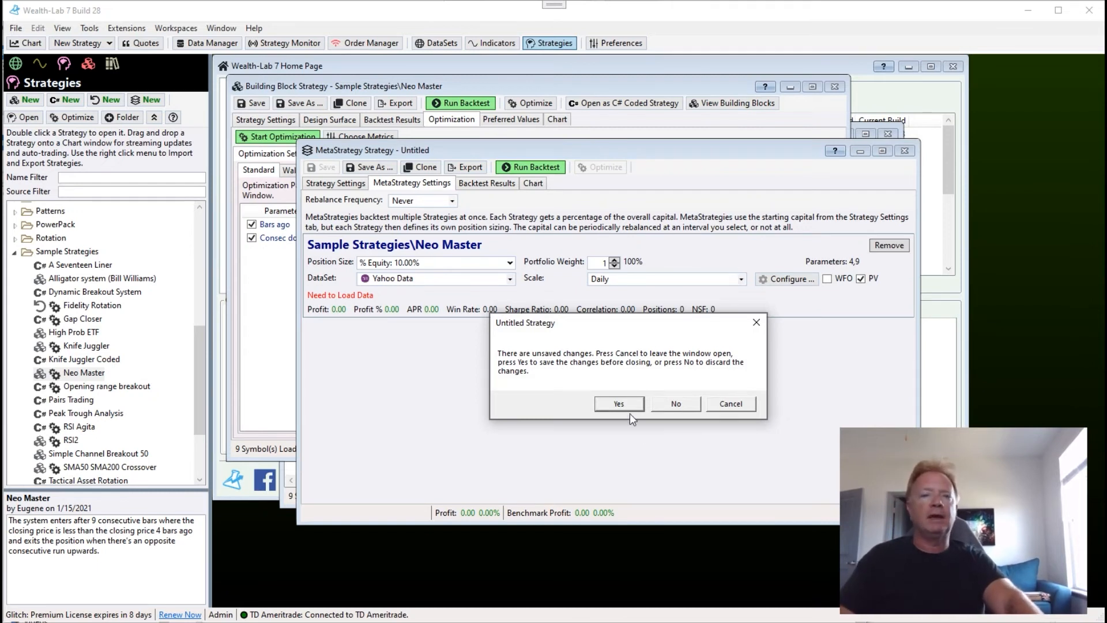
click(676, 405)
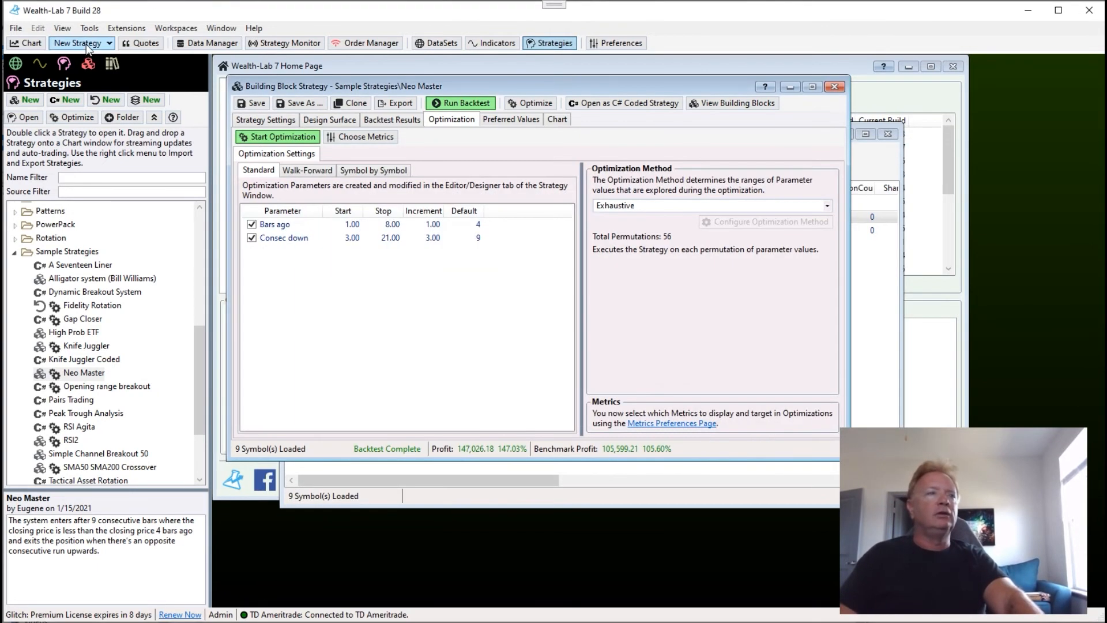
Open a new SPY daily chart and apply the RSI Agita sample strategy to it.
click(26, 42)
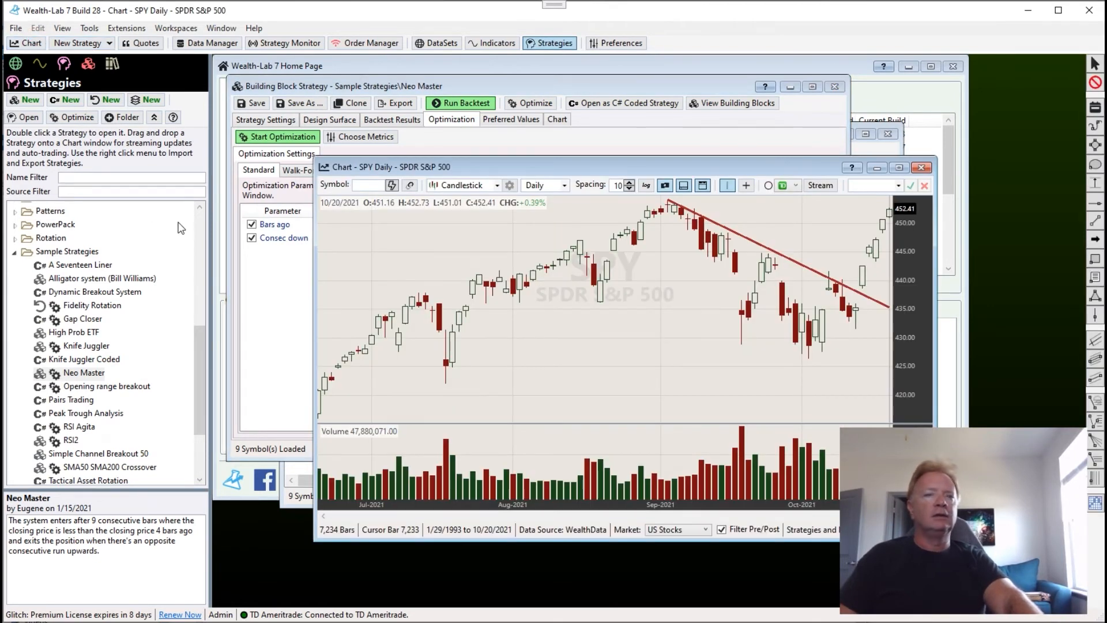
scroll(202, 378, down, 2)
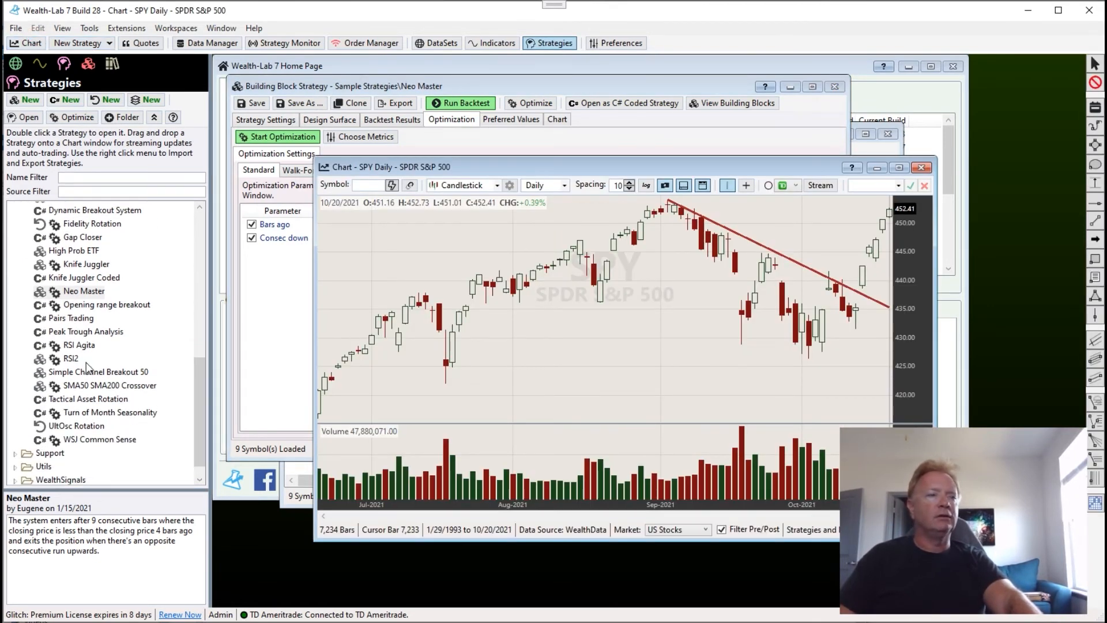
click(78, 346)
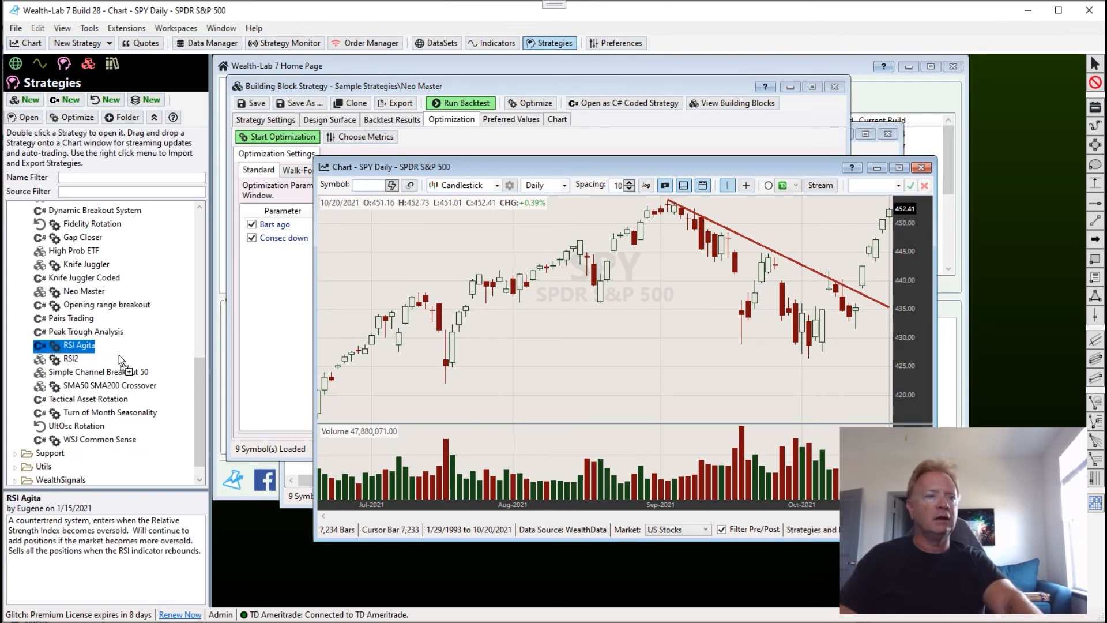
drag(119, 354, 461, 190)
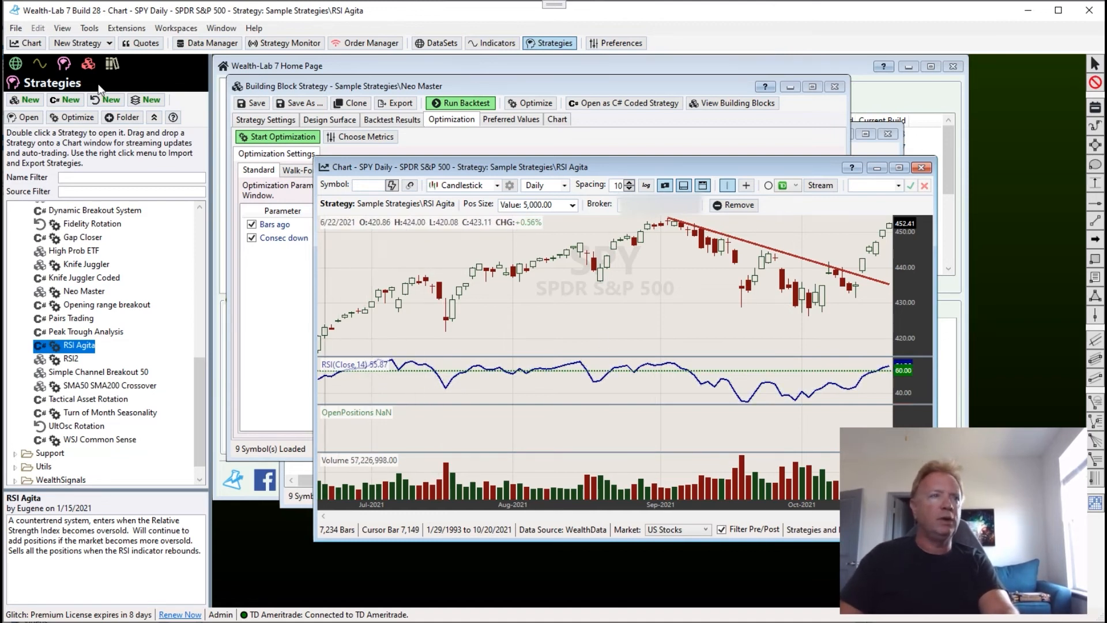
Expand the Corona Carnage DataSet and switch the RSI Agita chart through AAPL, ABNB and BA.
click(39, 63)
click(16, 64)
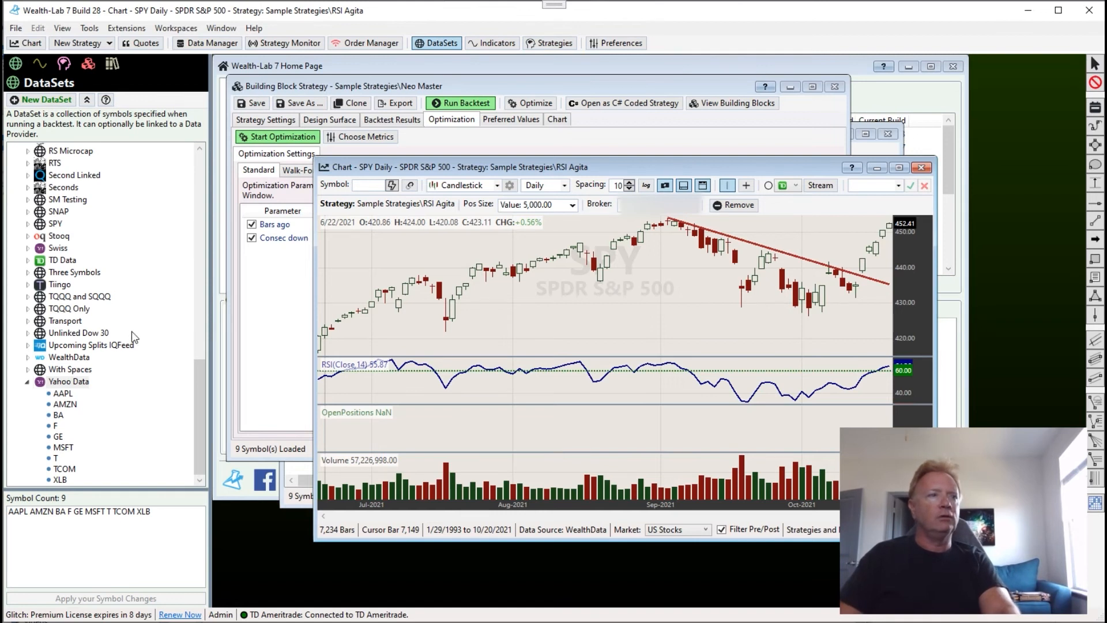
drag(198, 414, 200, 245)
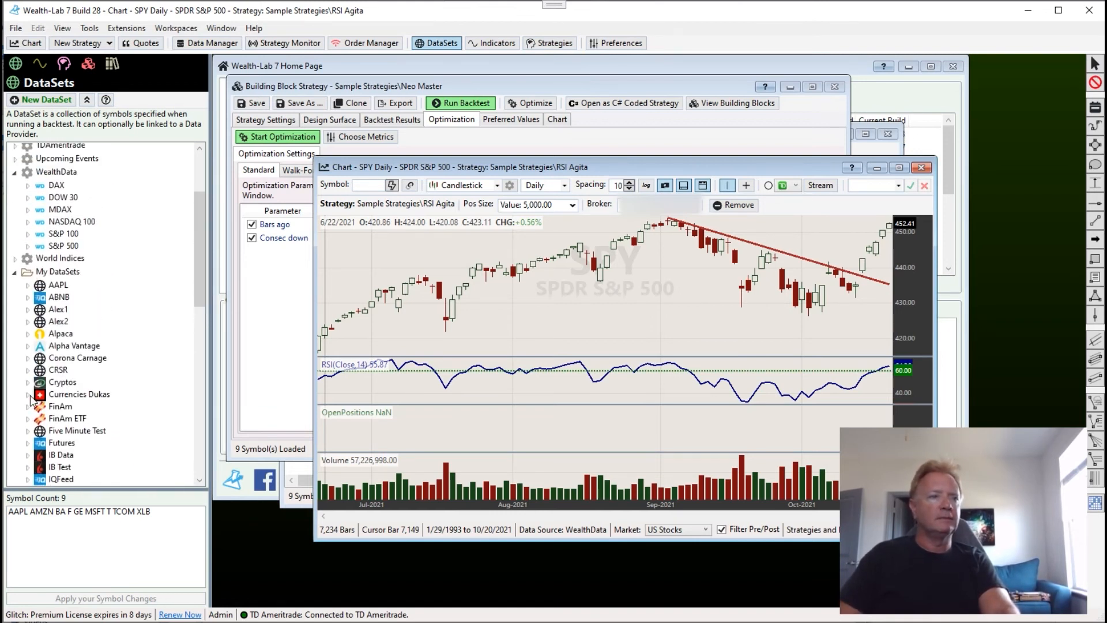
scroll(32, 403, down, 1)
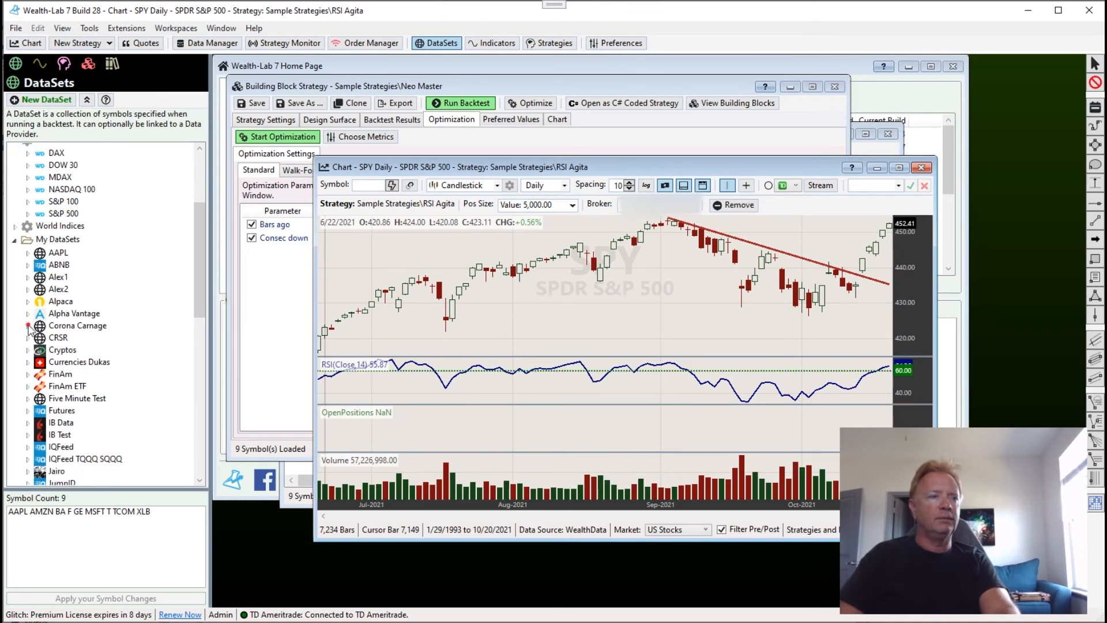
scroll(127, 273, down, 9)
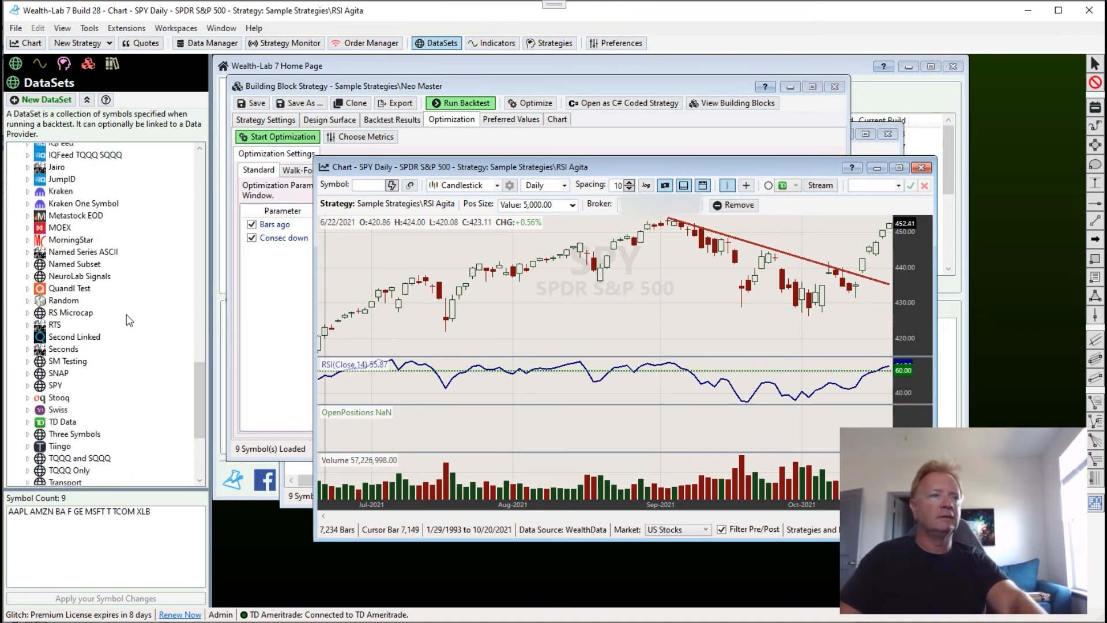
scroll(129, 320, up, 18)
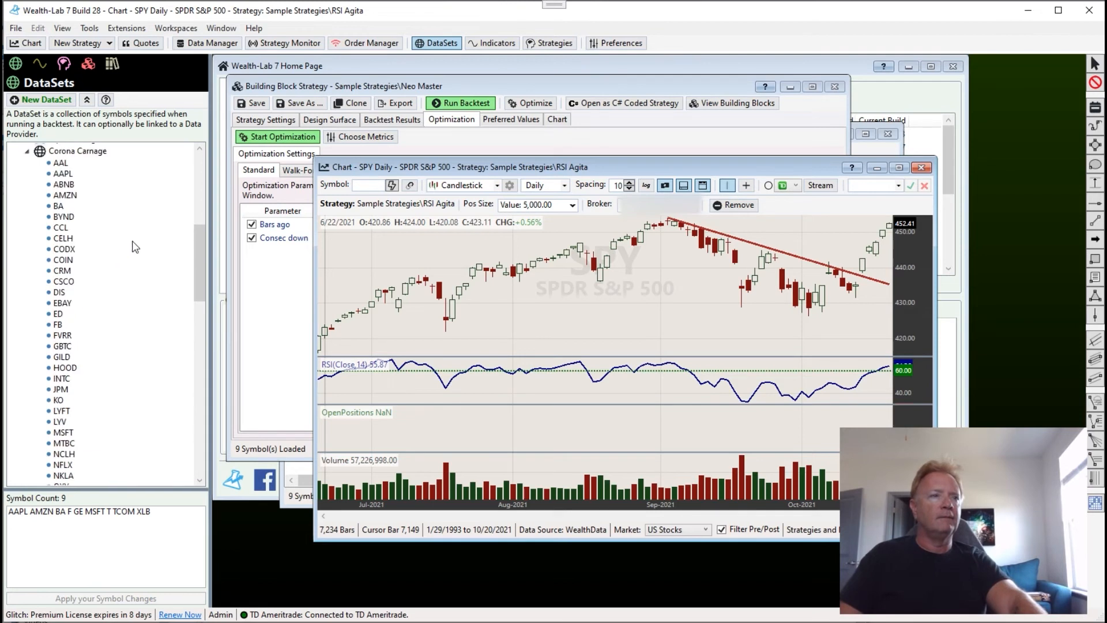
scroll(135, 247, up, 2)
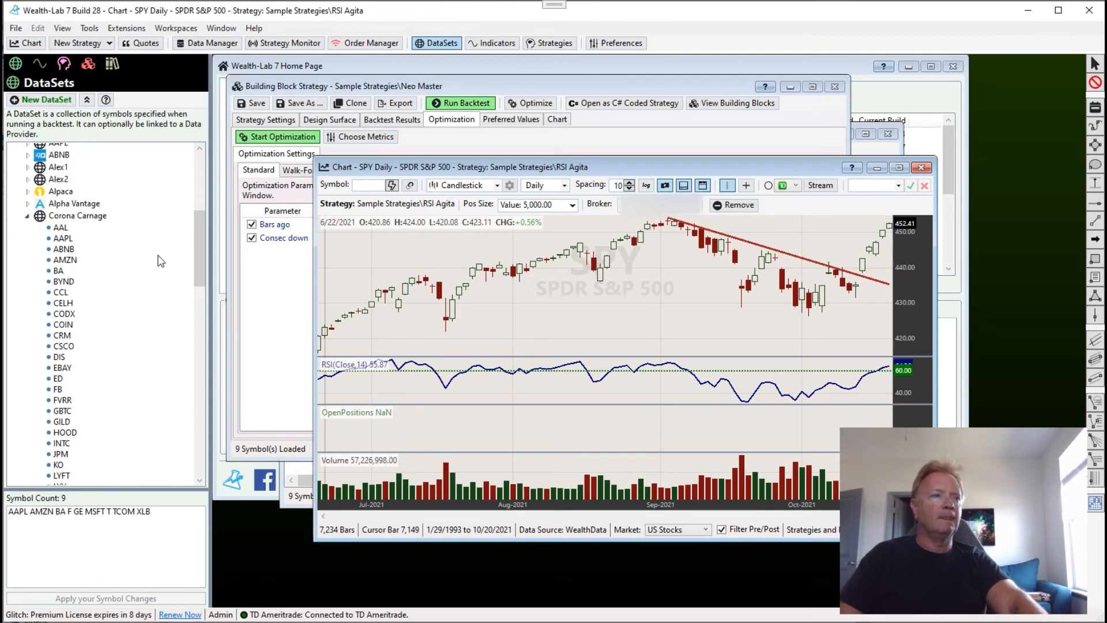
click(61, 229)
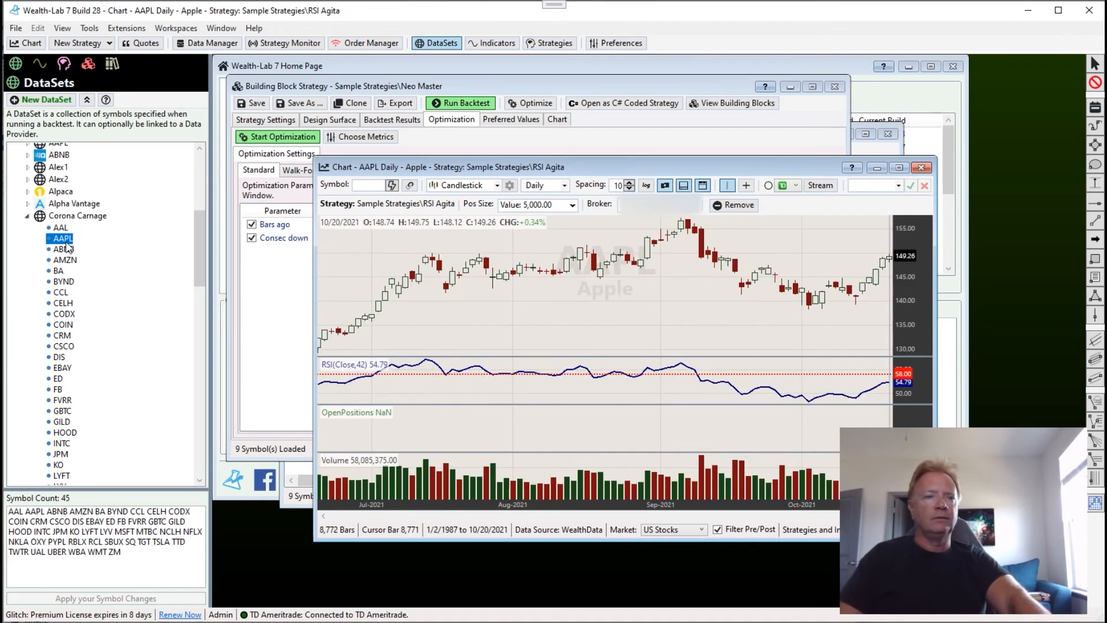
click(68, 249)
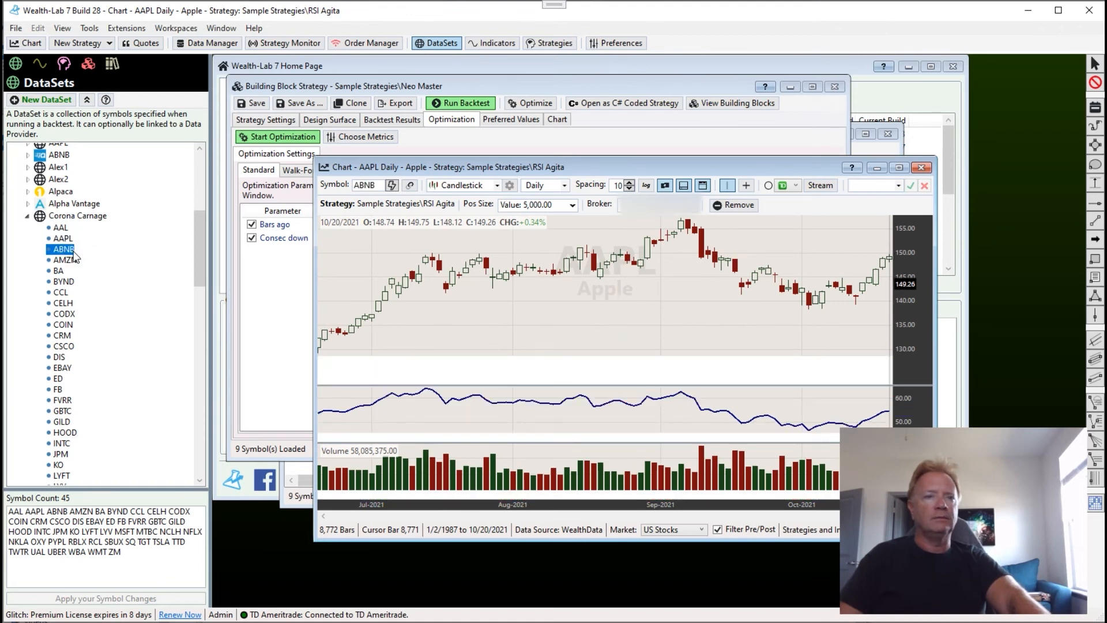
click(58, 270)
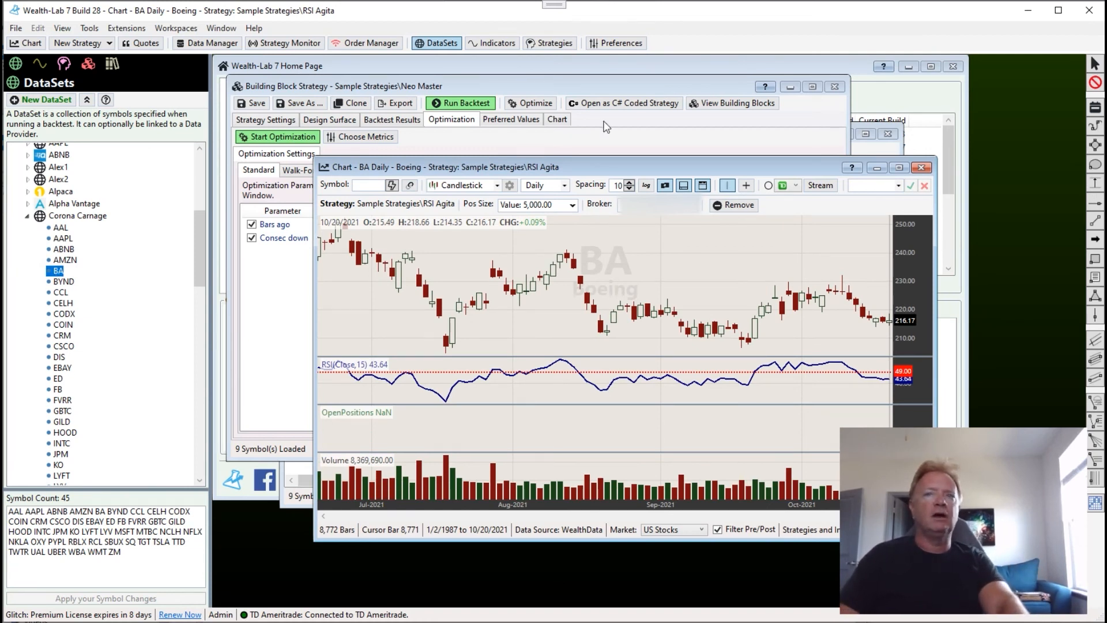
Close the Strategy Rankings and review the Use Preferred Values option in Neo Master's strategy settings.
click(867, 146)
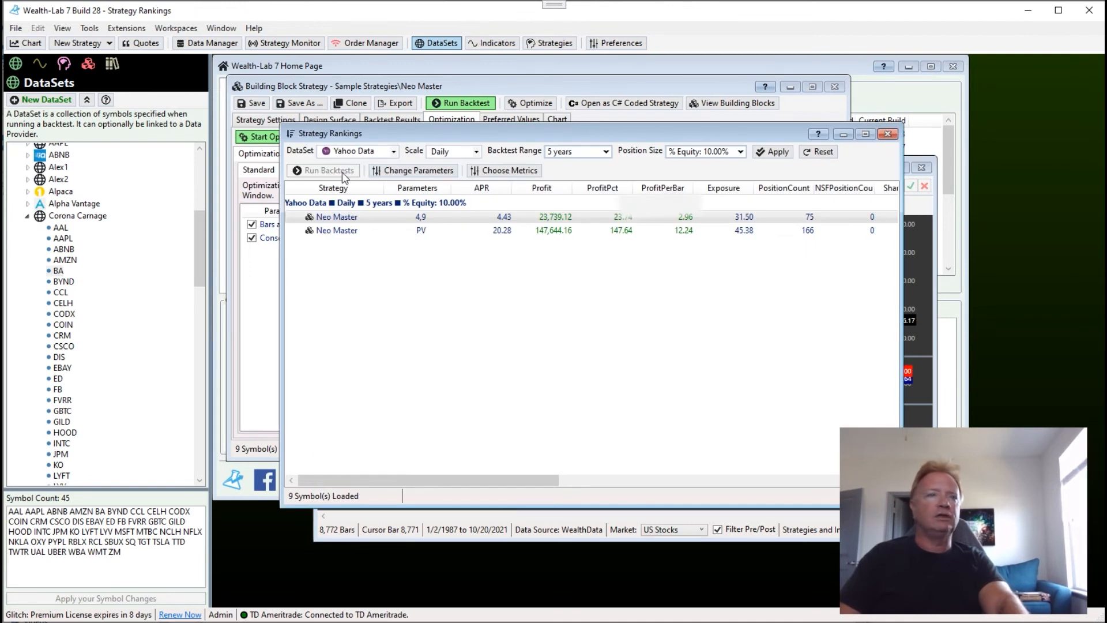
click(888, 134)
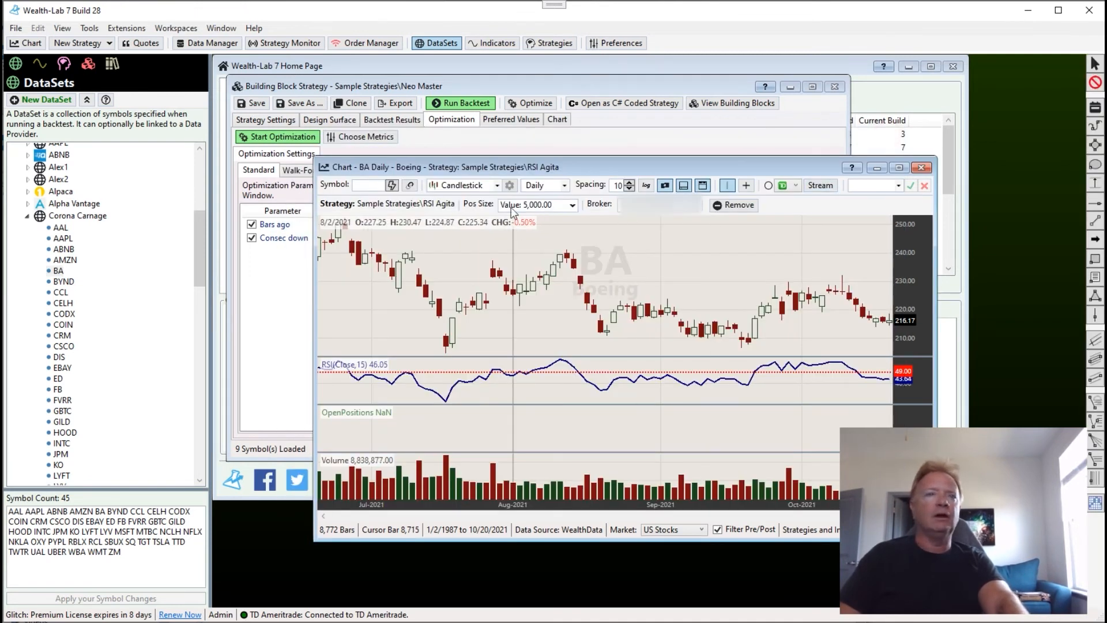
click(266, 120)
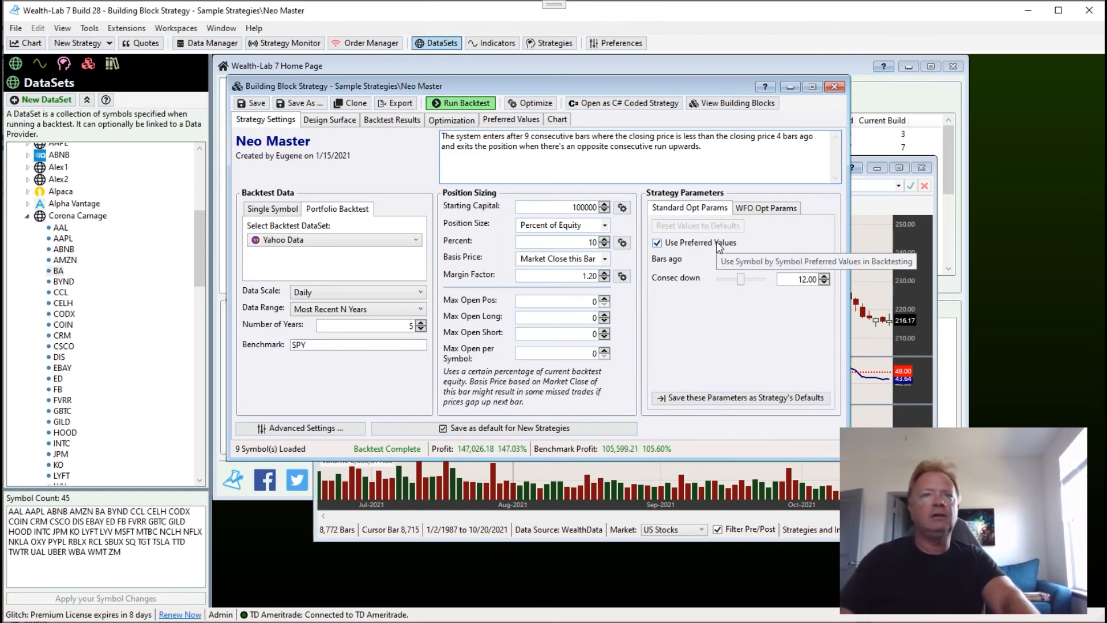
Review the Preferred Values option for RSI Agita in the Strategy Monitor and cancel without adding the strategy.
click(292, 46)
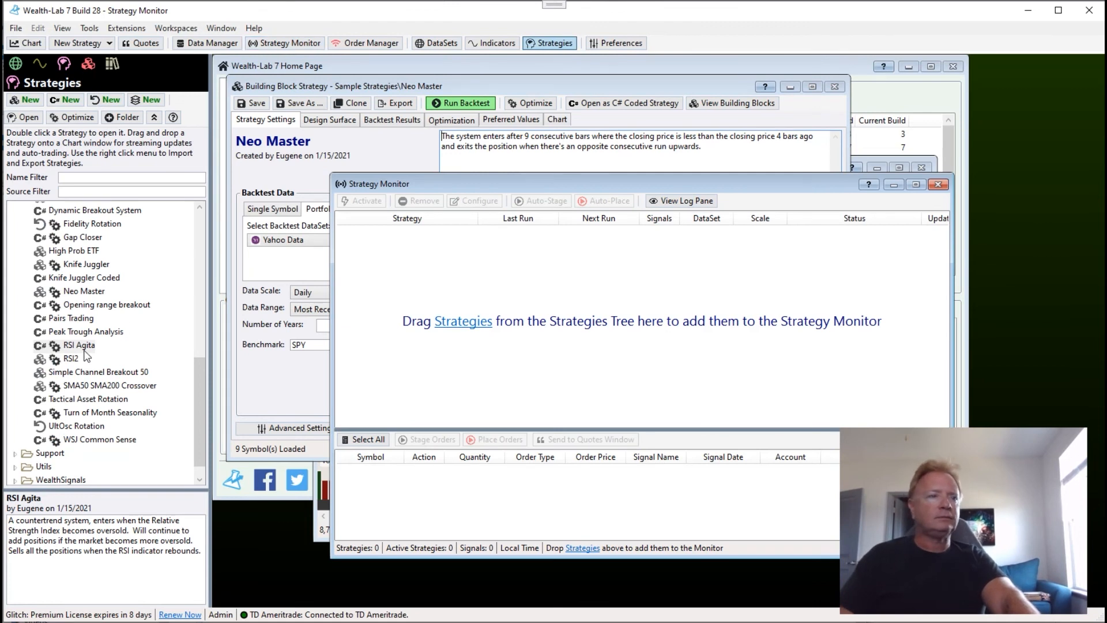
drag(80, 345, 423, 294)
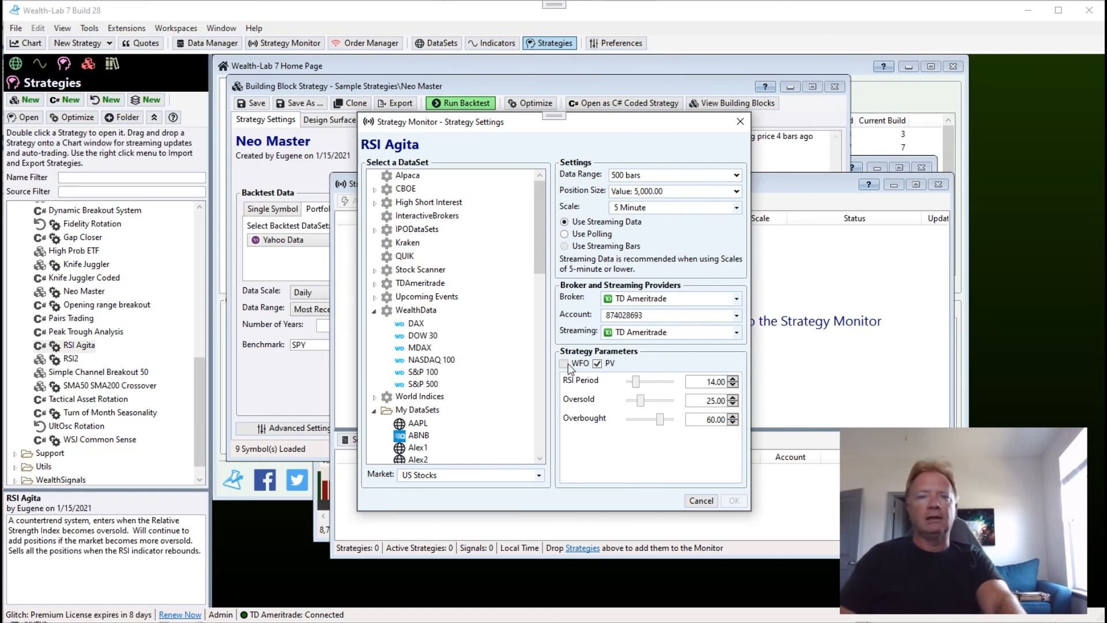
click(601, 366)
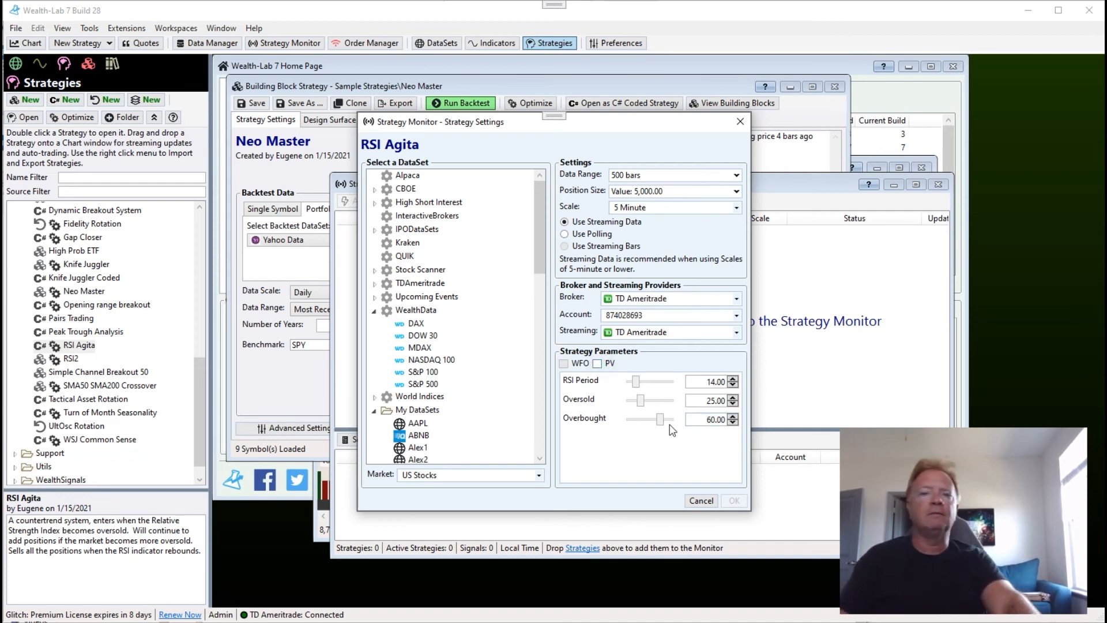
click(701, 500)
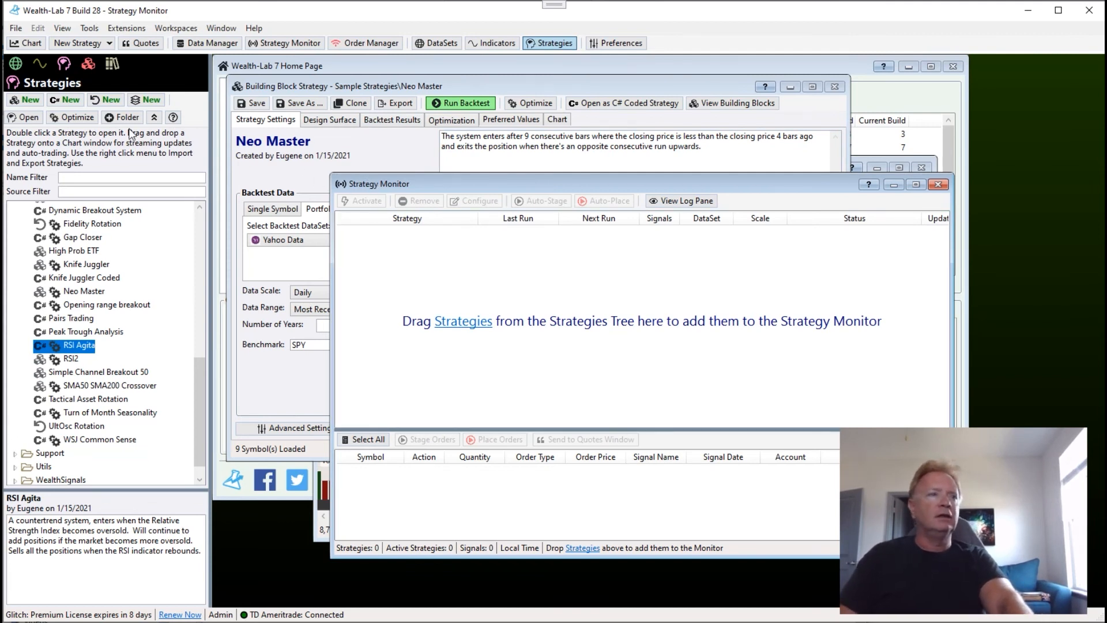
Collapse Corona Carnage, expand the TD Data DataSet, and open a chart of its ABRpA symbol.
click(15, 65)
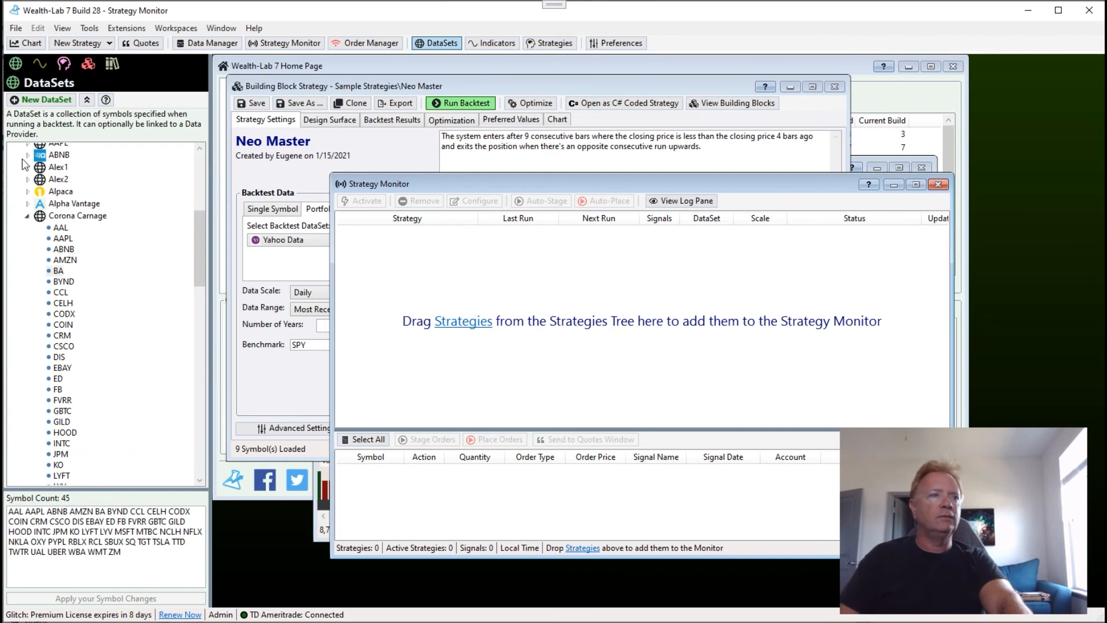
double_click(38, 216)
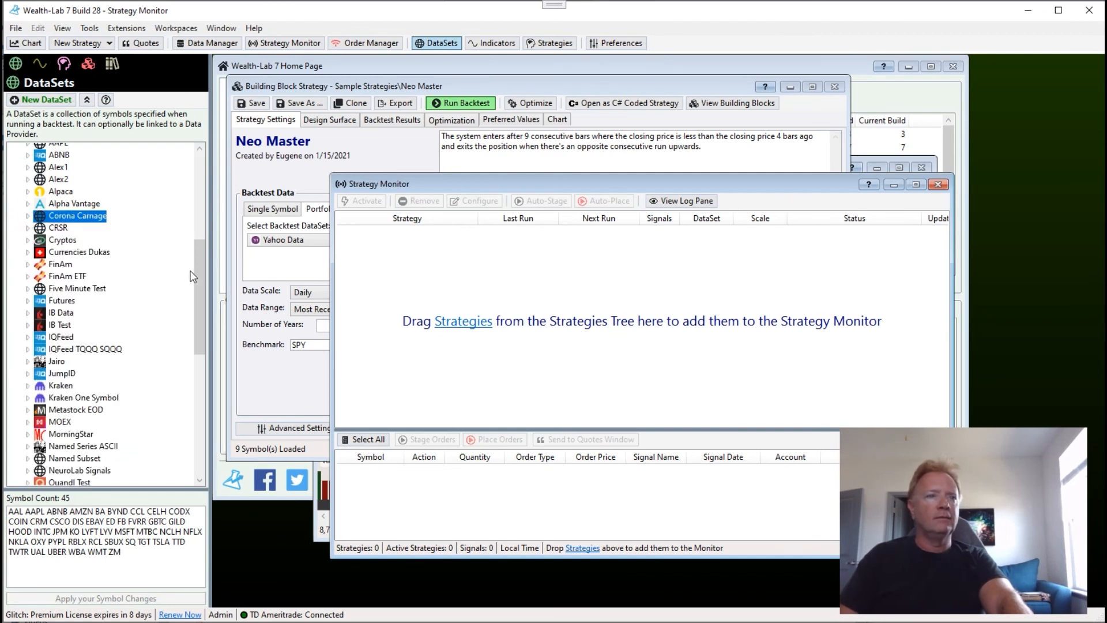
drag(198, 268, 196, 373)
click(27, 327)
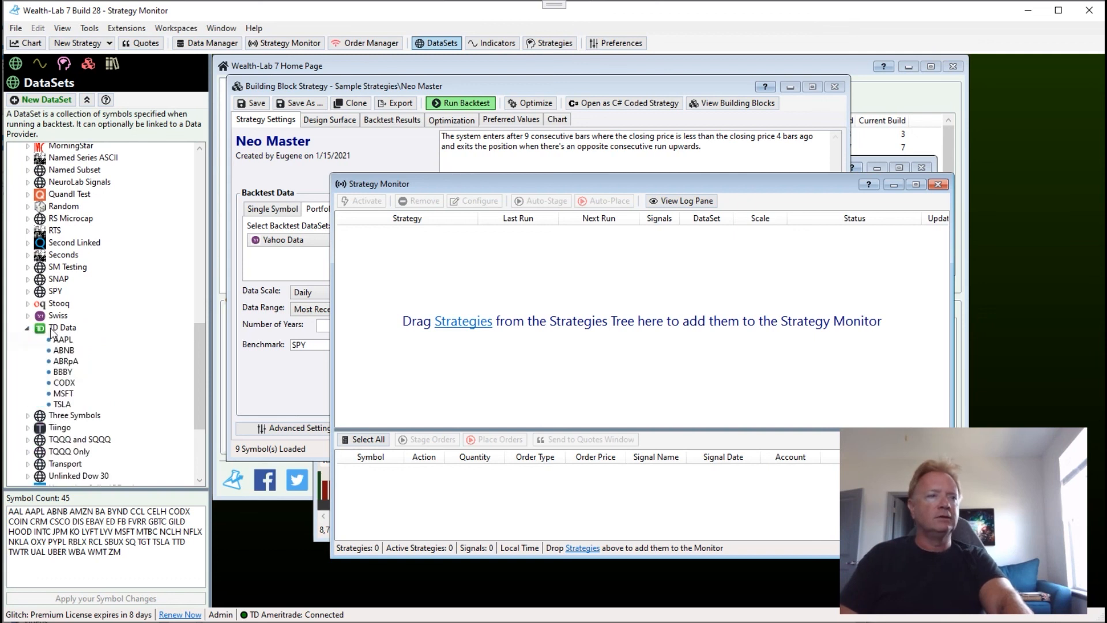
click(64, 328)
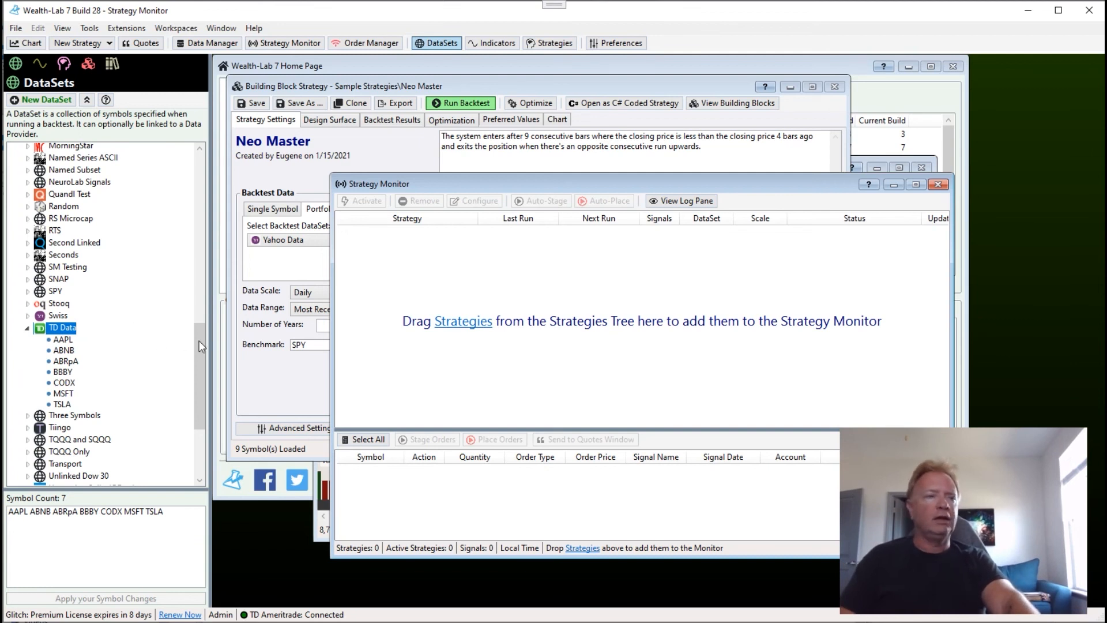
drag(201, 347, 200, 357)
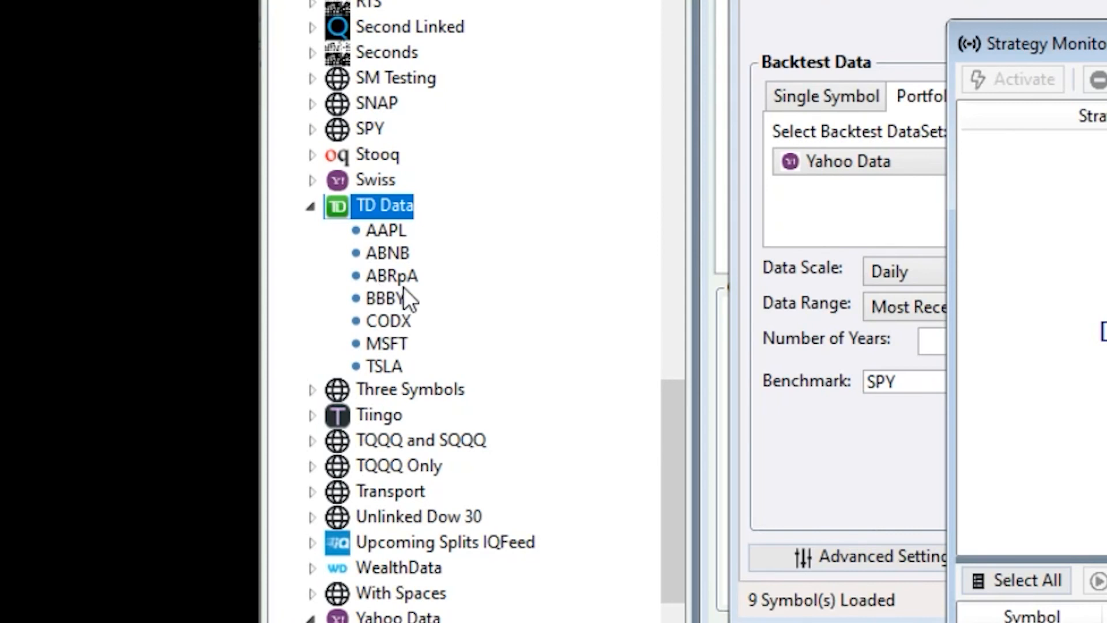
double_click(397, 275)
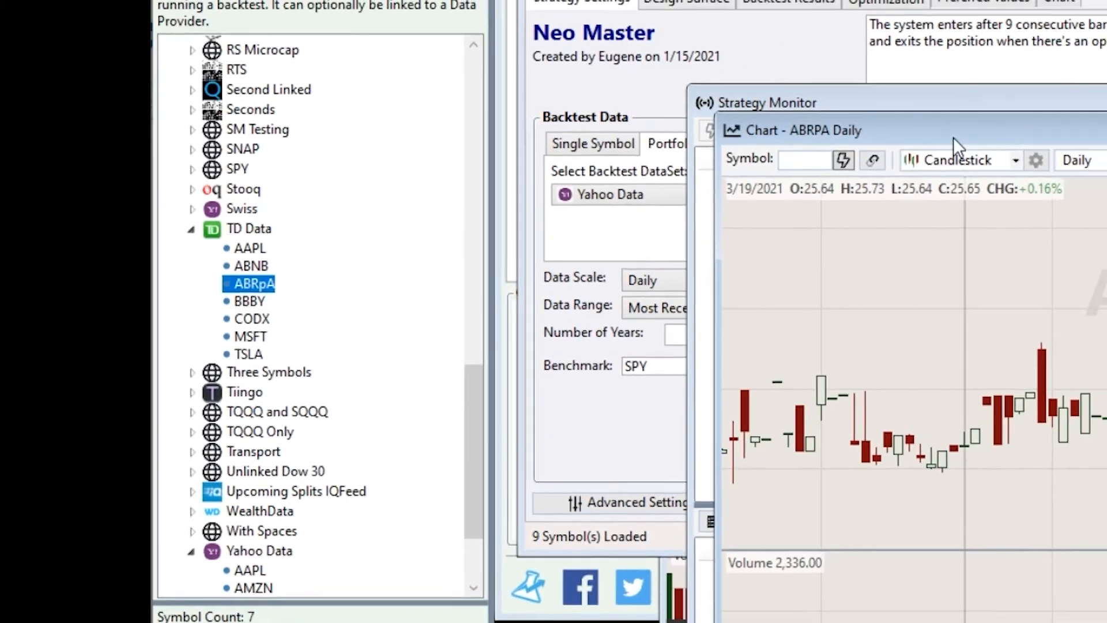
Maximize the new chart and load the symbol ABRpA in it.
double_click(953, 135)
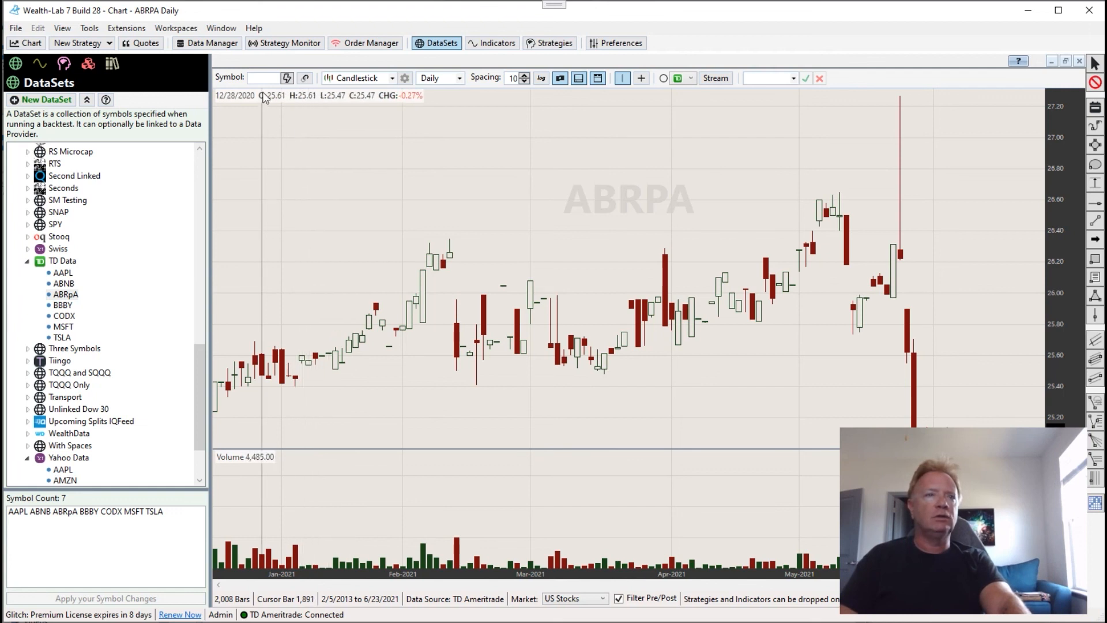
click(265, 76)
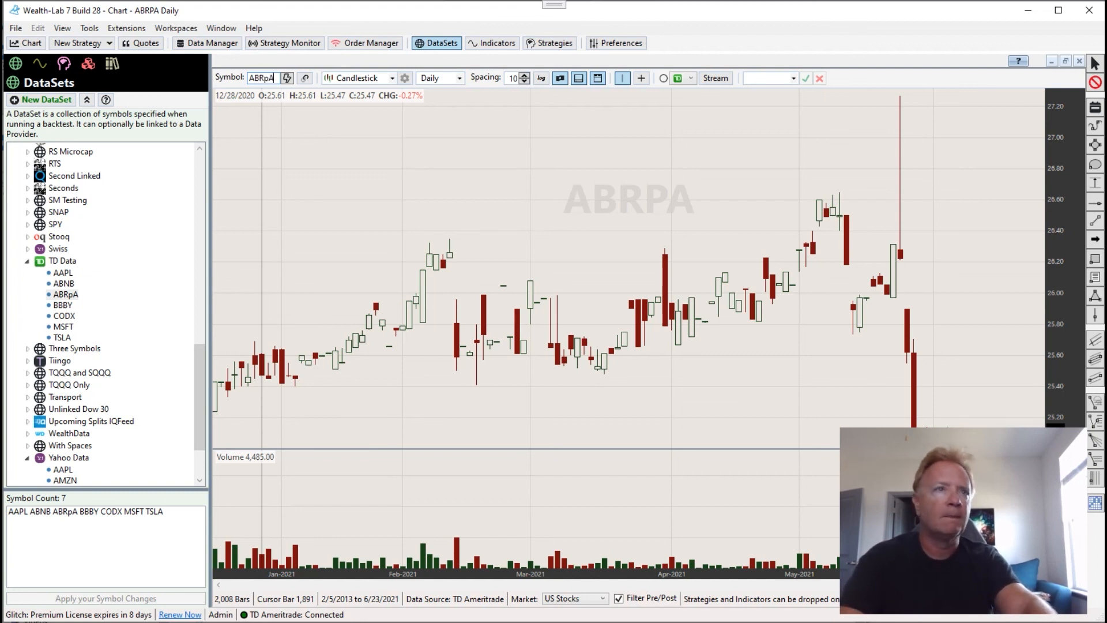
key(Return)
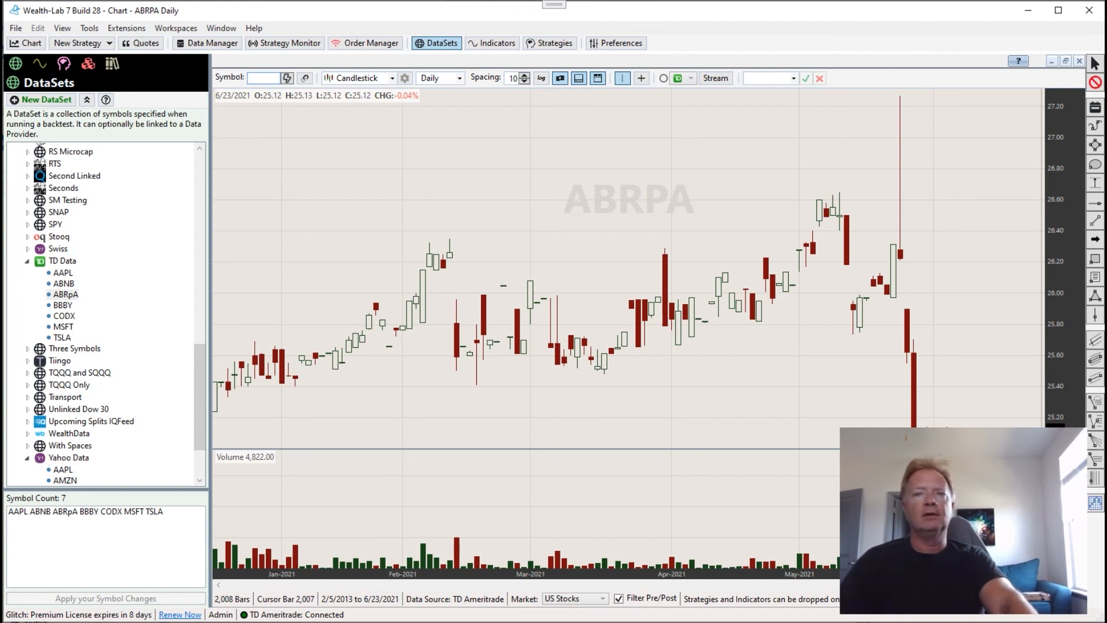